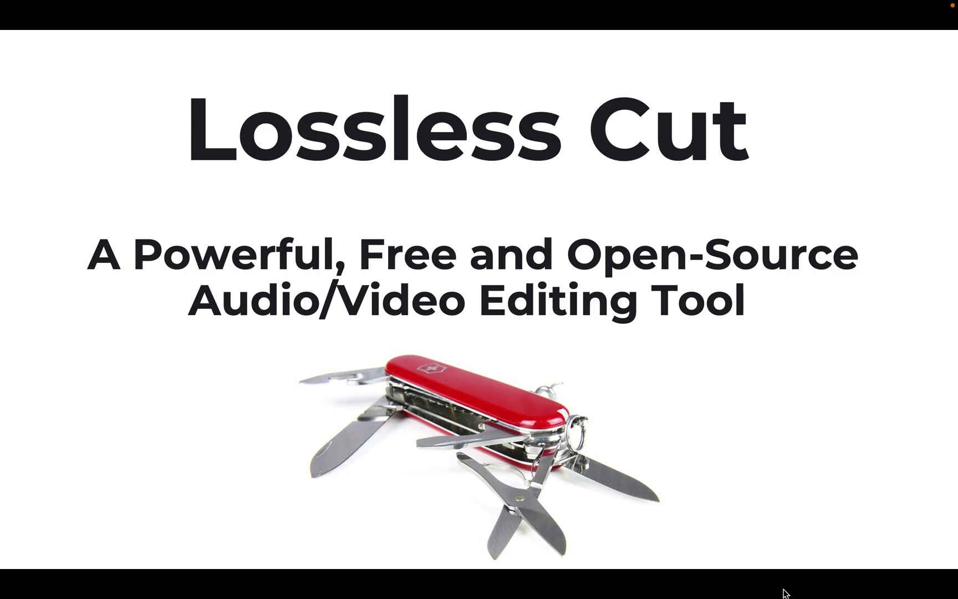
Switch from the PowerPoint title slide to the LosslessCut GitHub page in Chrome.
key(super+Tab)
key(super+Tab)
key(super+Tab)
key(super+Tab)
key(super+Tab)
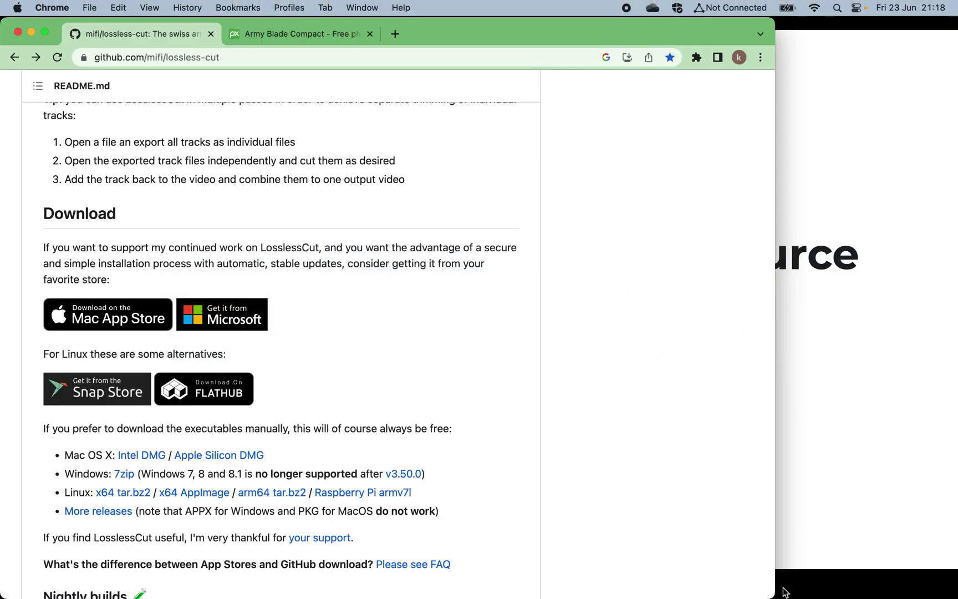
Read the LosslessCut README from the top down to Download, then bring LosslessCut forward.
key(super+Up)
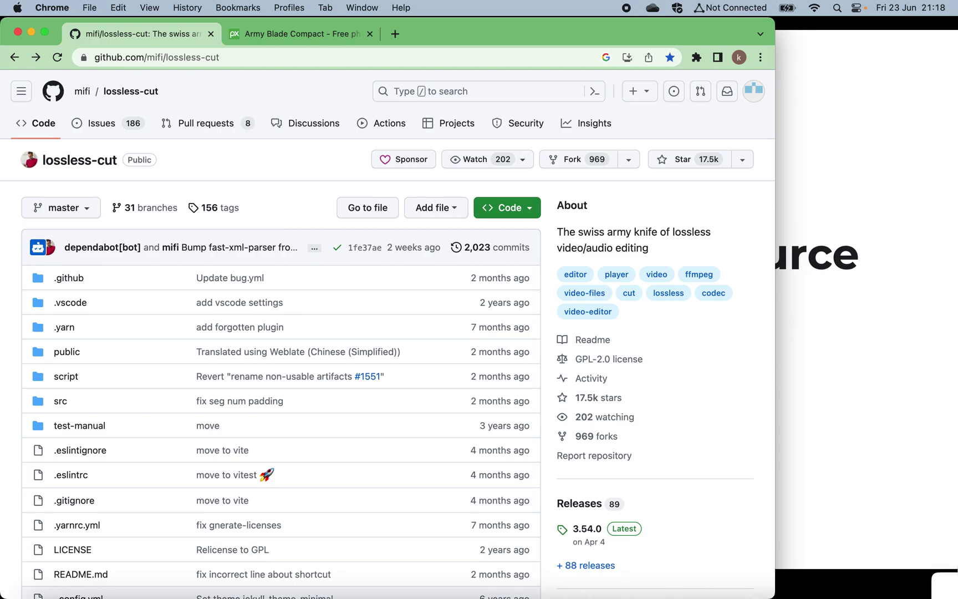
scroll(715, 422, down, 20)
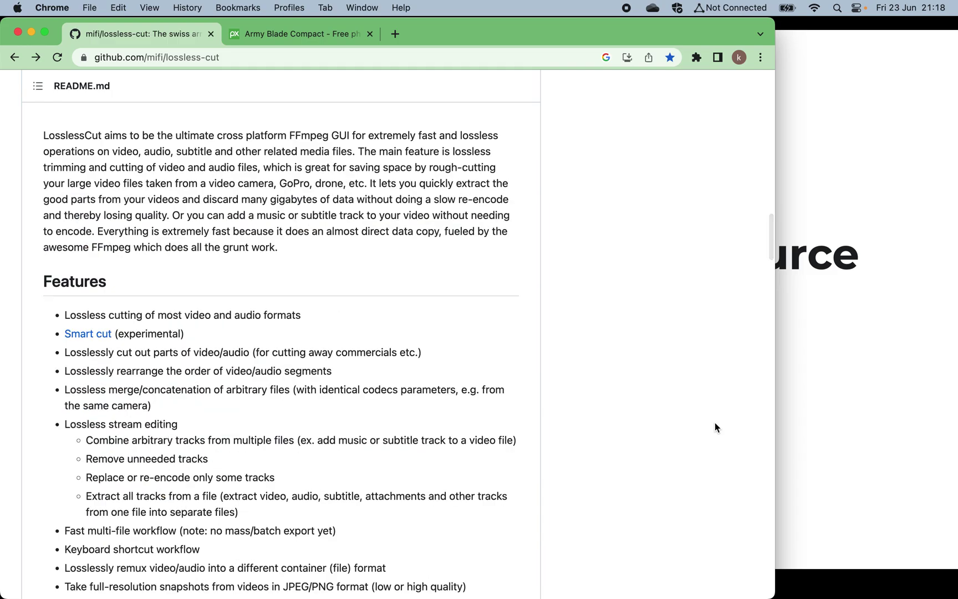
scroll(714, 424, down, 3)
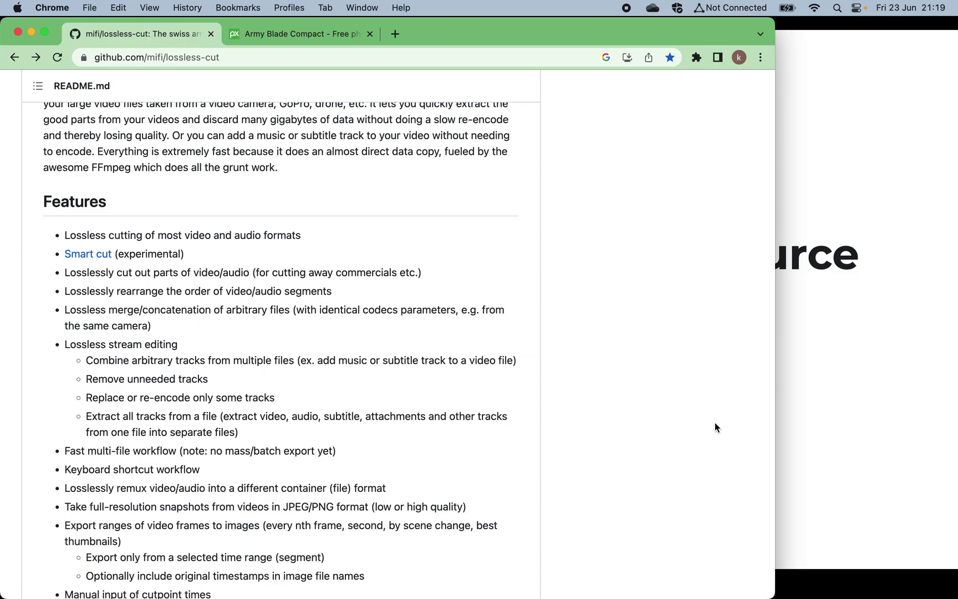
scroll(715, 422, down, 10)
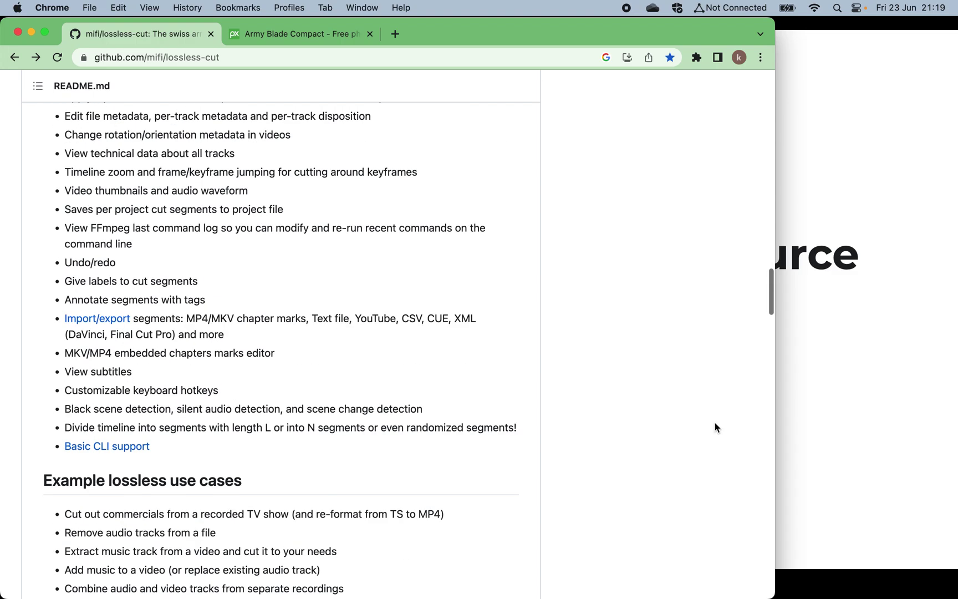
scroll(715, 422, down, 1)
scroll(715, 422, down, 5)
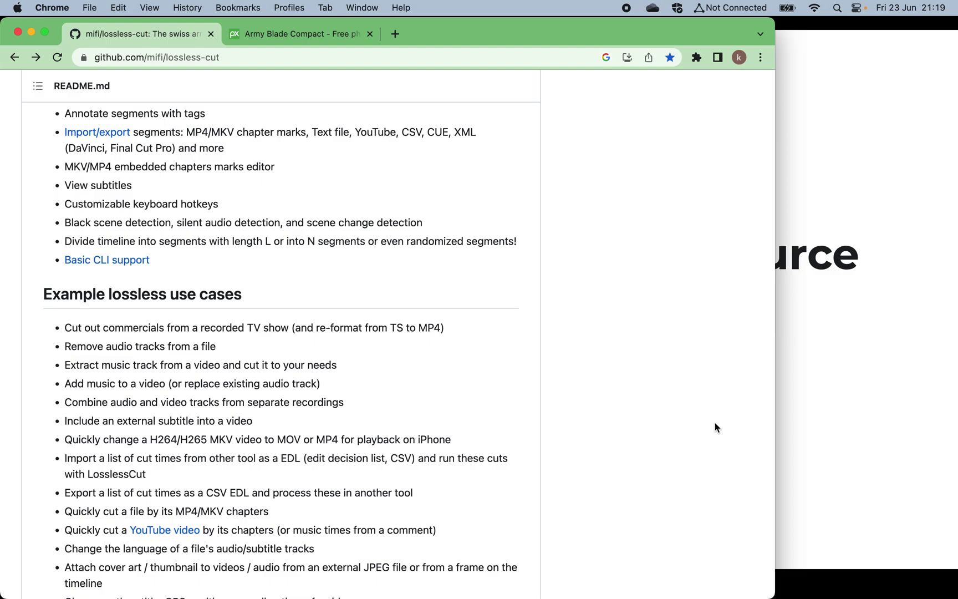
scroll(714, 423, down, 17)
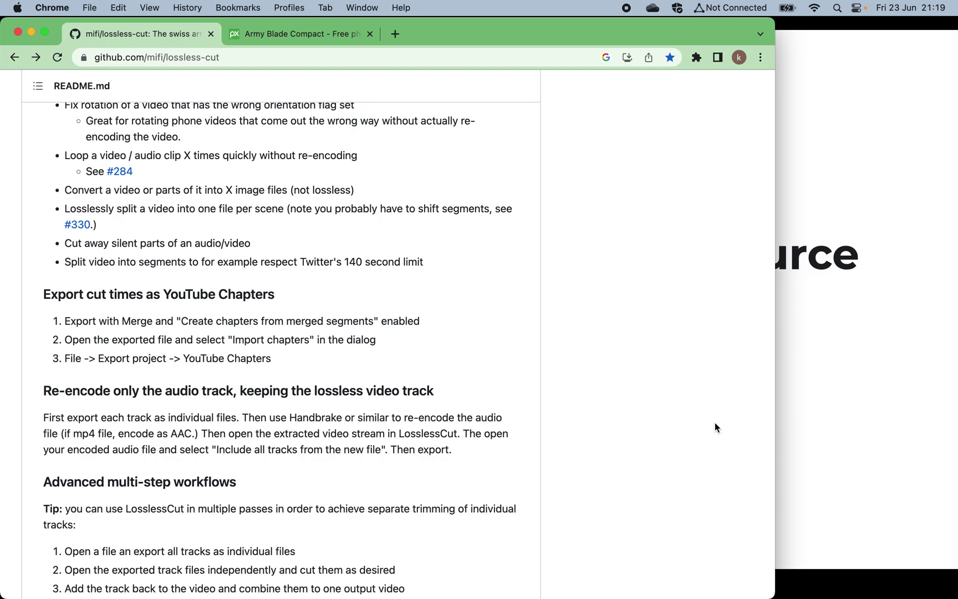
scroll(715, 427, down, 15)
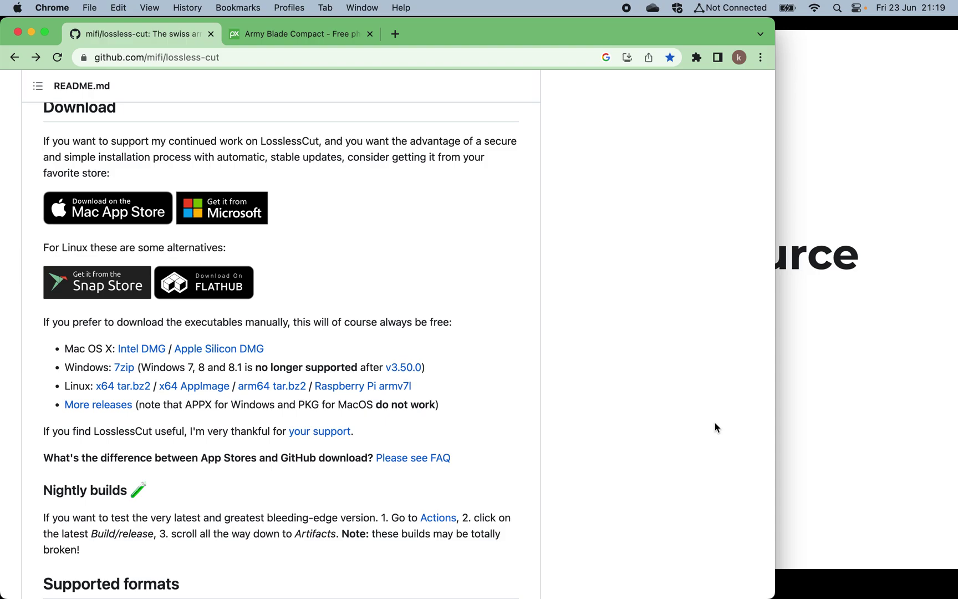
key(super+Tab)
key(super+Tab)
key(super+Tab)
key(super+Tab)
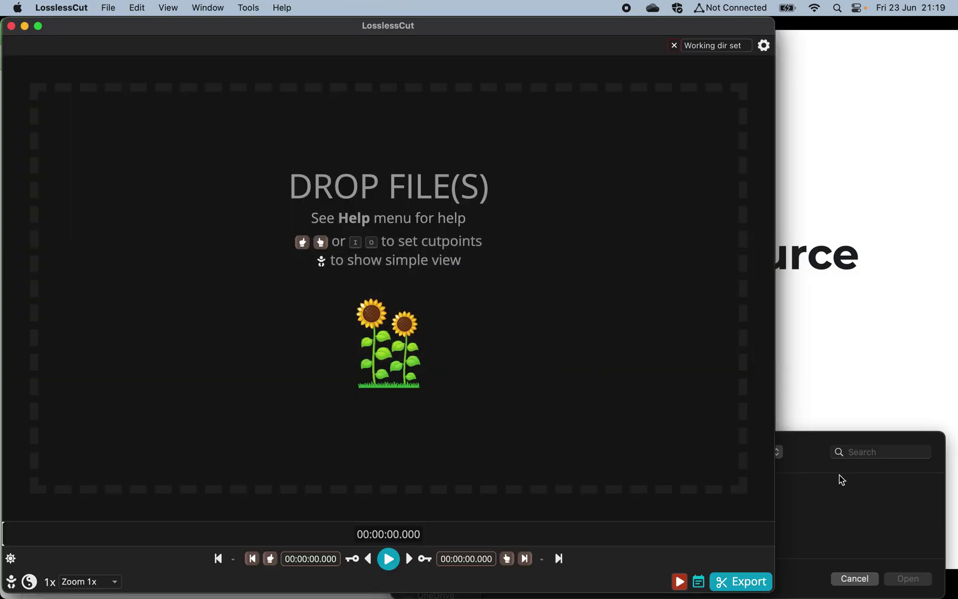
Drag sample.mov from the Finder Tmp folder into LosslessCut to load it.
key(super+Tab)
key(super+Tab)
key(super+Tab)
key(super+Tab)
key(super+Tab)
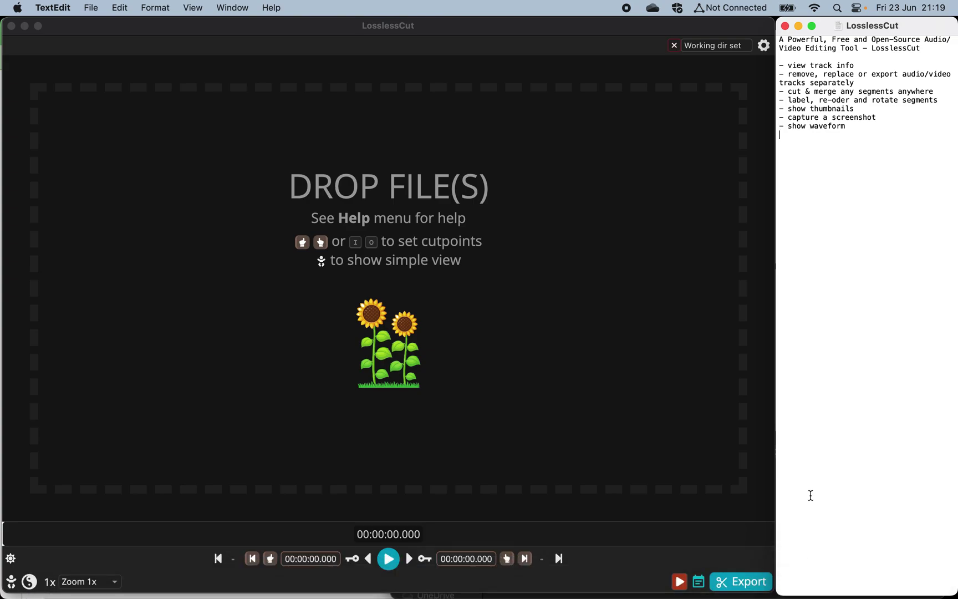
key(super+Tab)
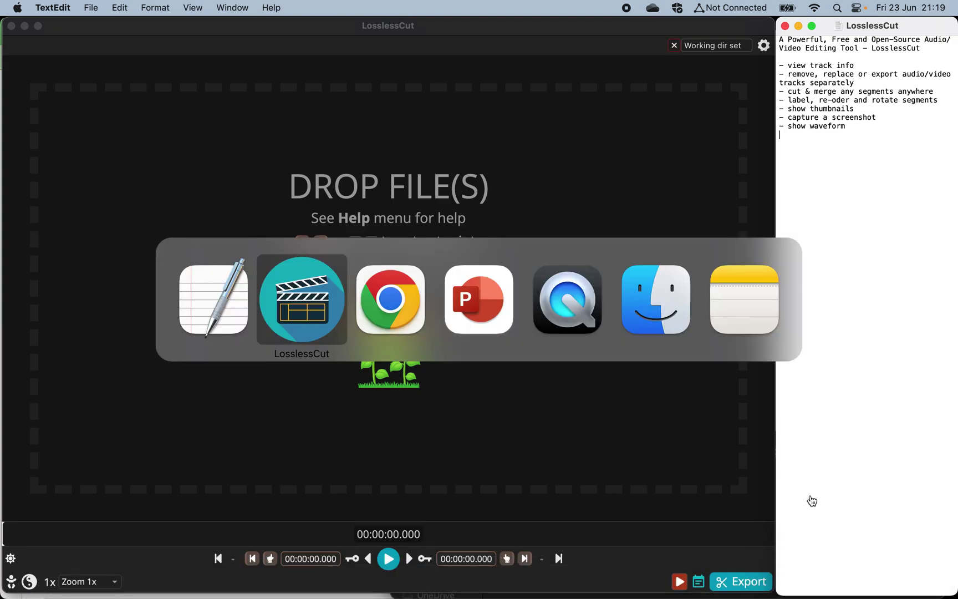
key(super+Tab)
key(super+Tab)
key(super+Tab)
key(super+Tab)
key(super+Tab)
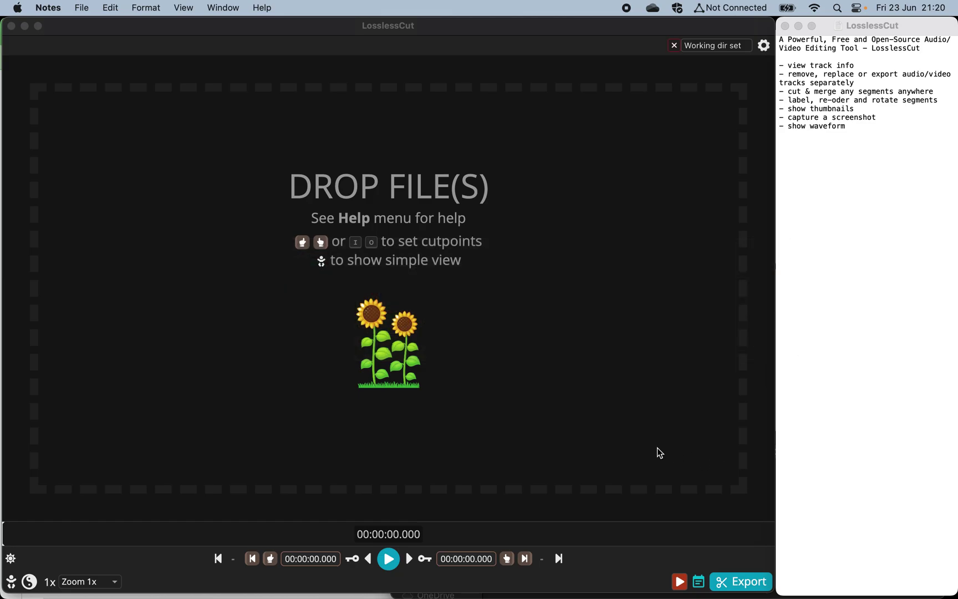
click(43, 577)
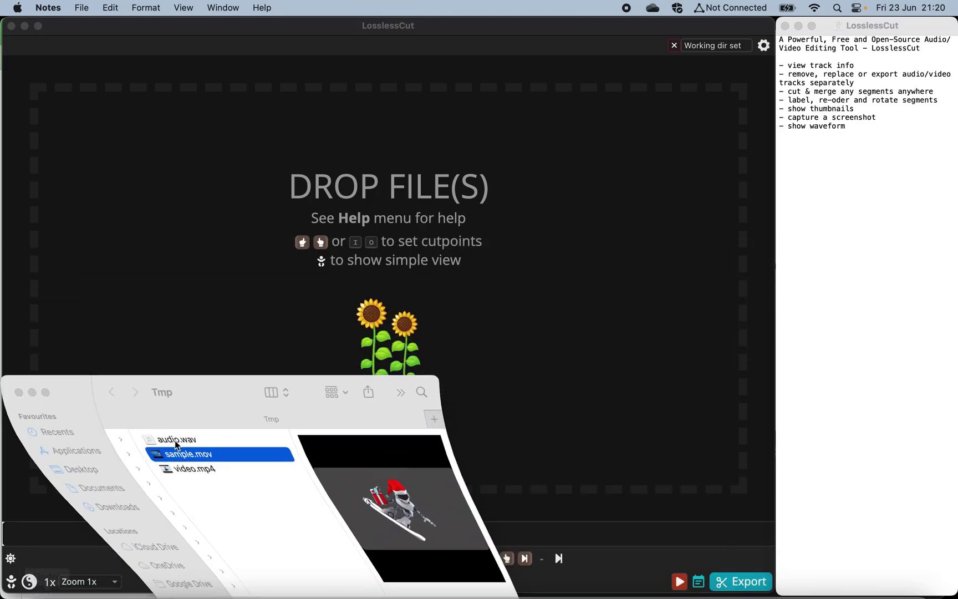
drag(184, 479, 377, 295)
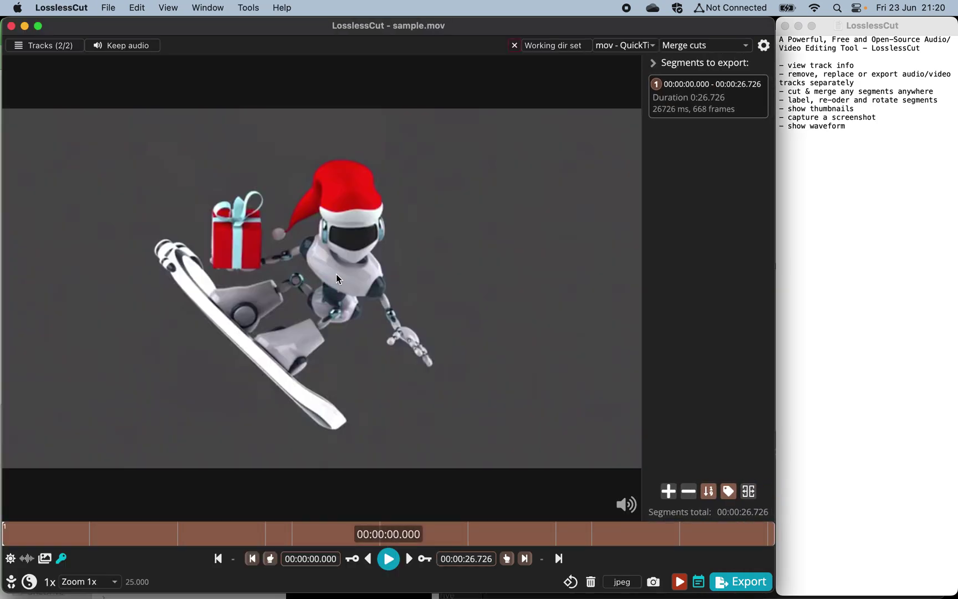
click(40, 45)
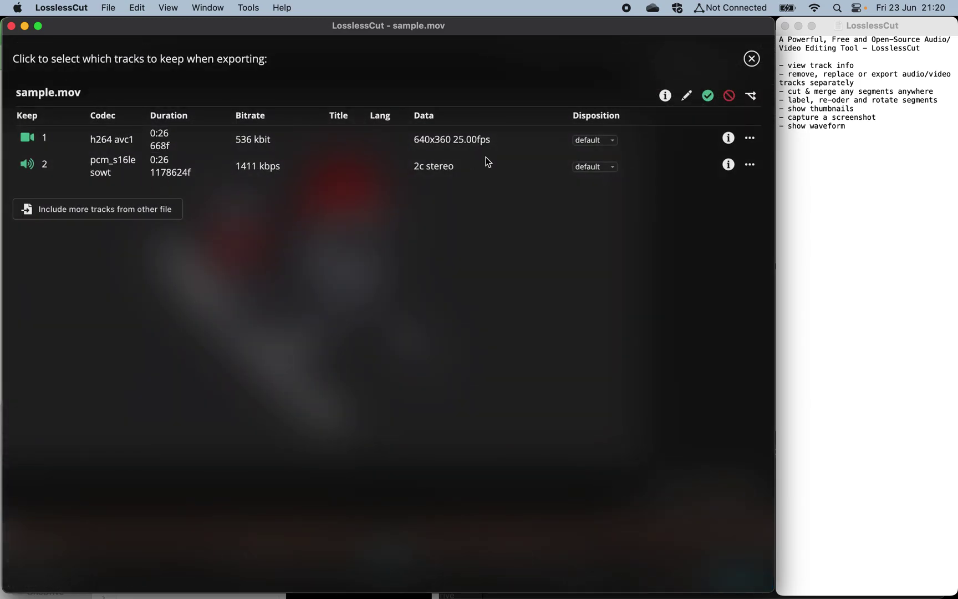
click(728, 138)
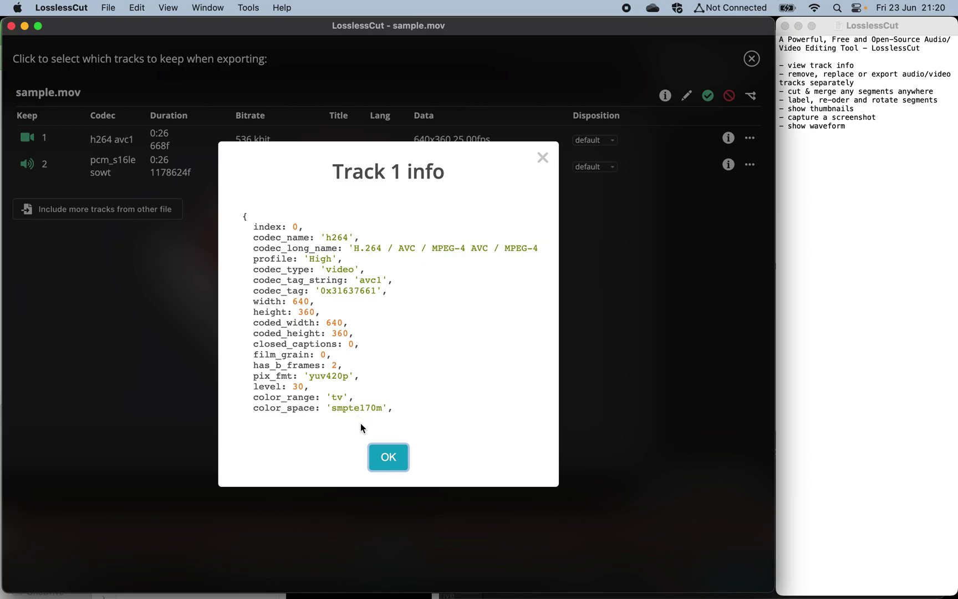
click(384, 458)
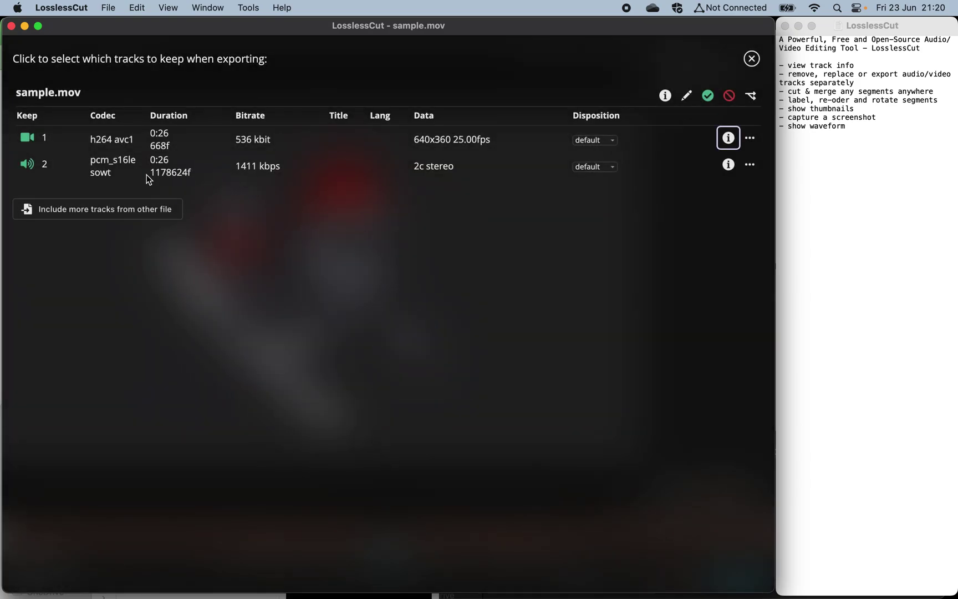
click(728, 165)
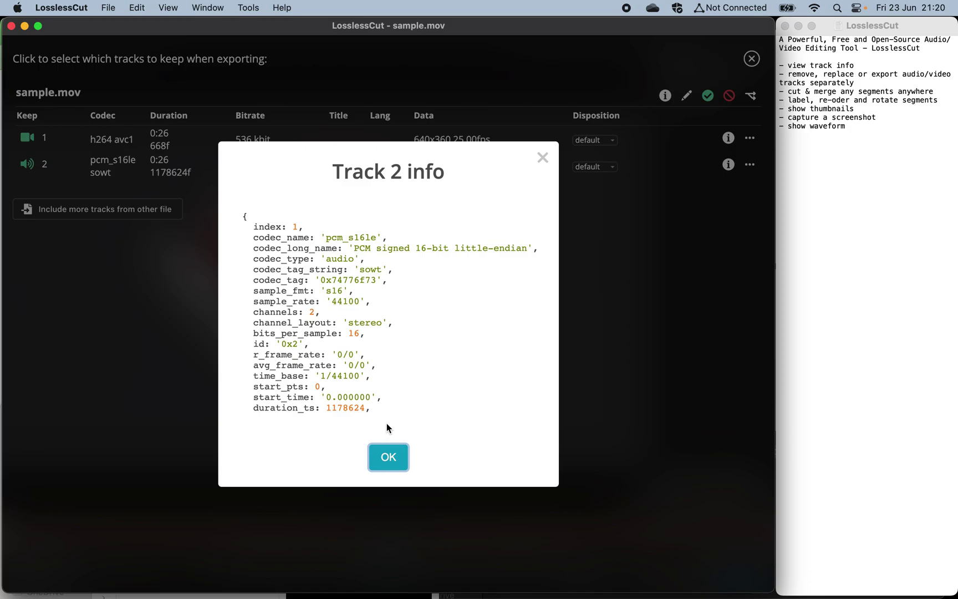
click(388, 458)
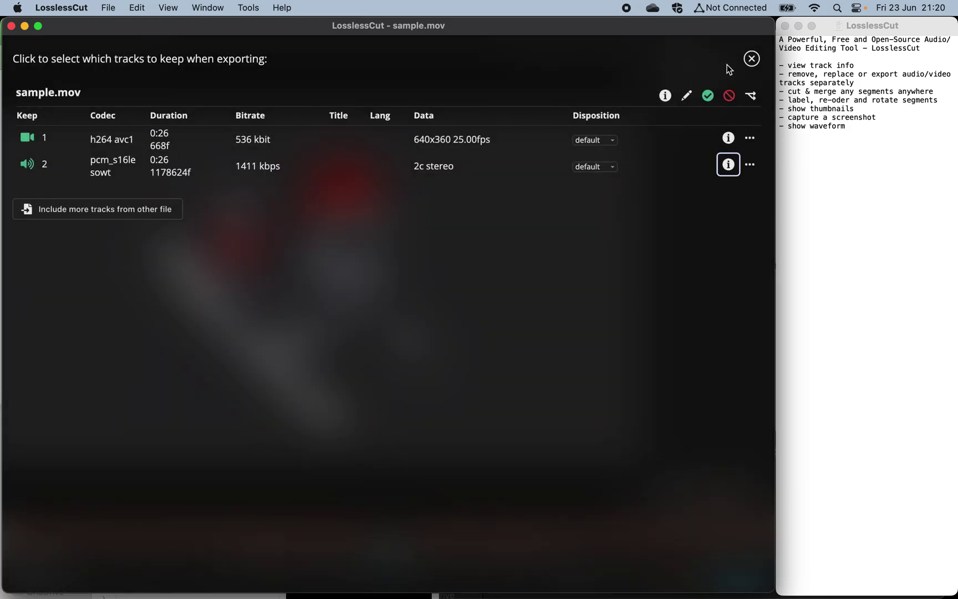
click(752, 58)
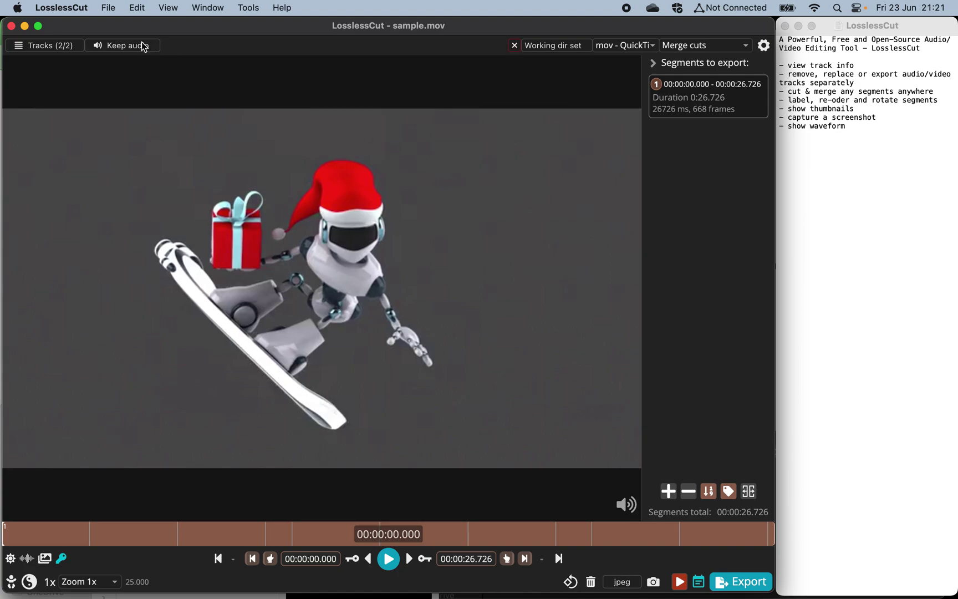
In sample.mov's track list, exclude audio track 2 from the export.
click(105, 47)
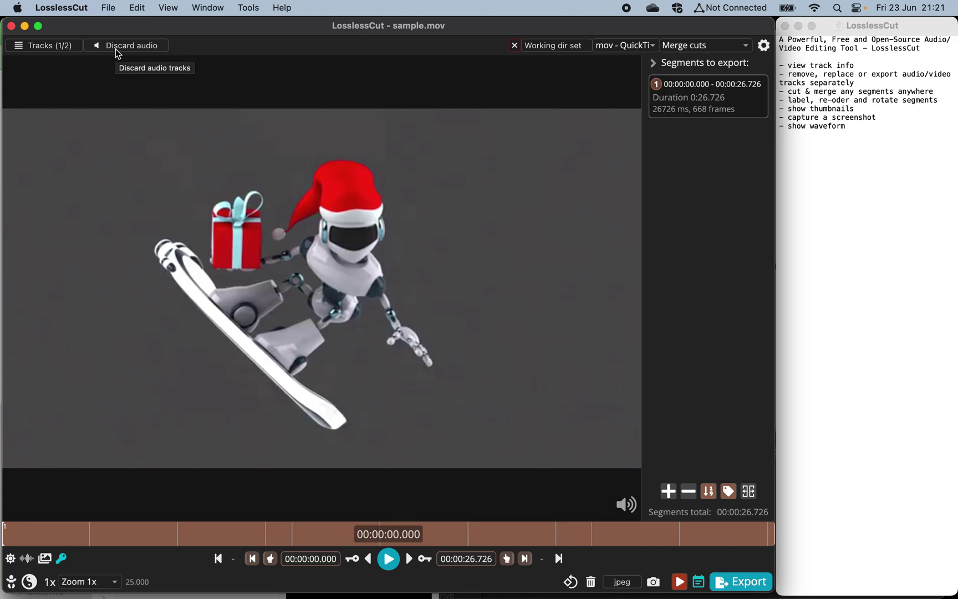
click(115, 49)
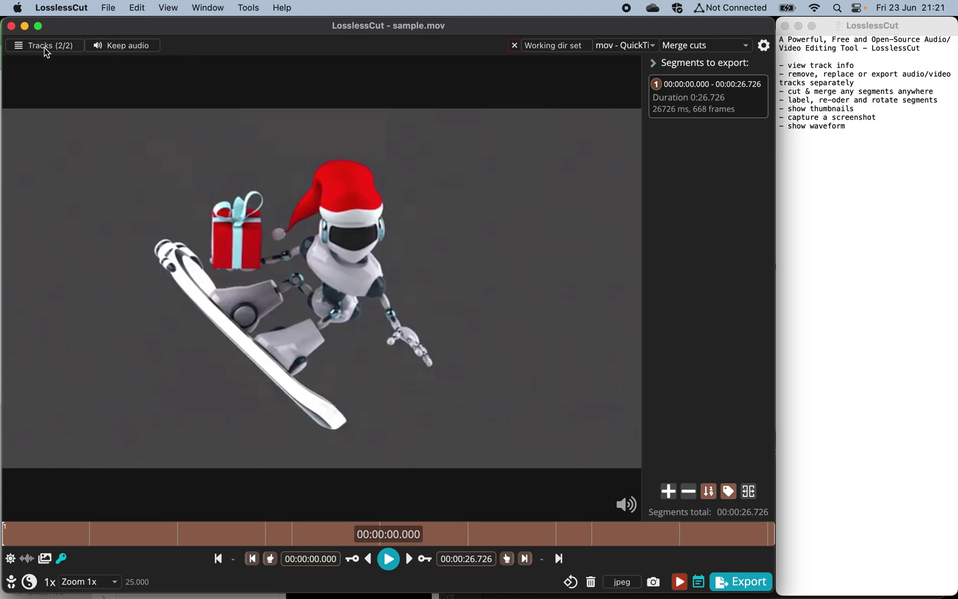
click(40, 44)
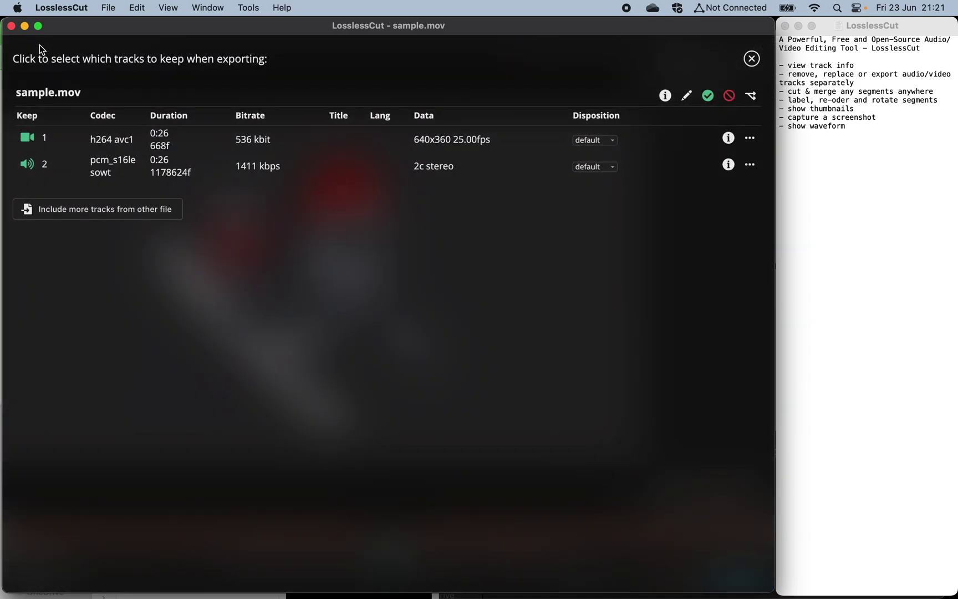
click(26, 167)
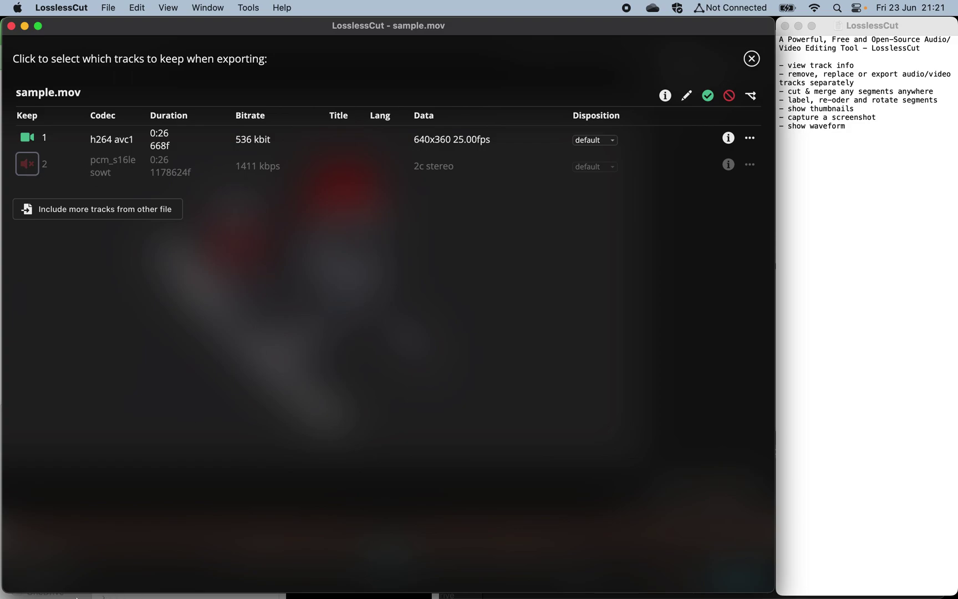
Add audio.wav with all its tracks, then remove the audio.wav tracks again.
click(46, 573)
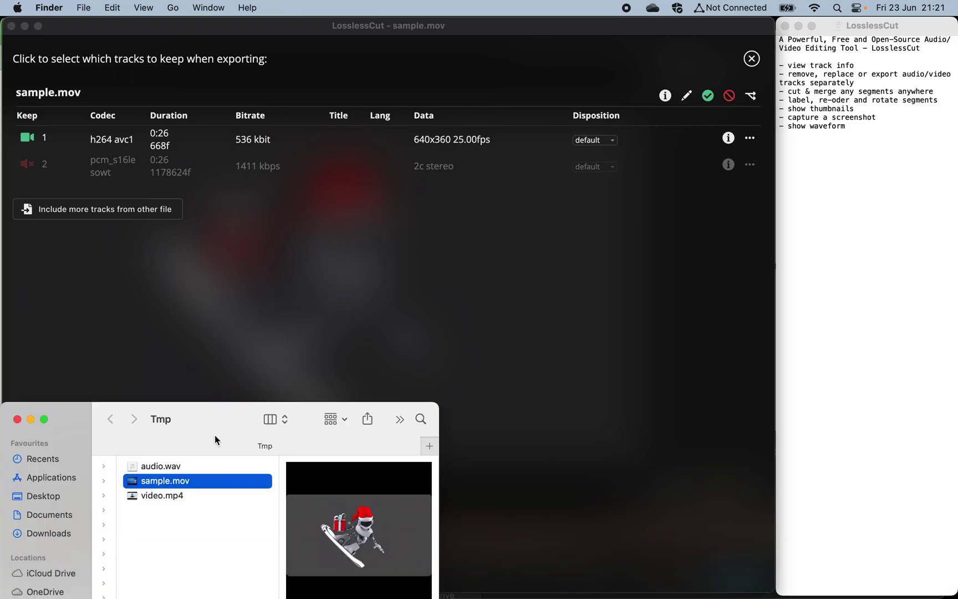
drag(171, 467, 283, 324)
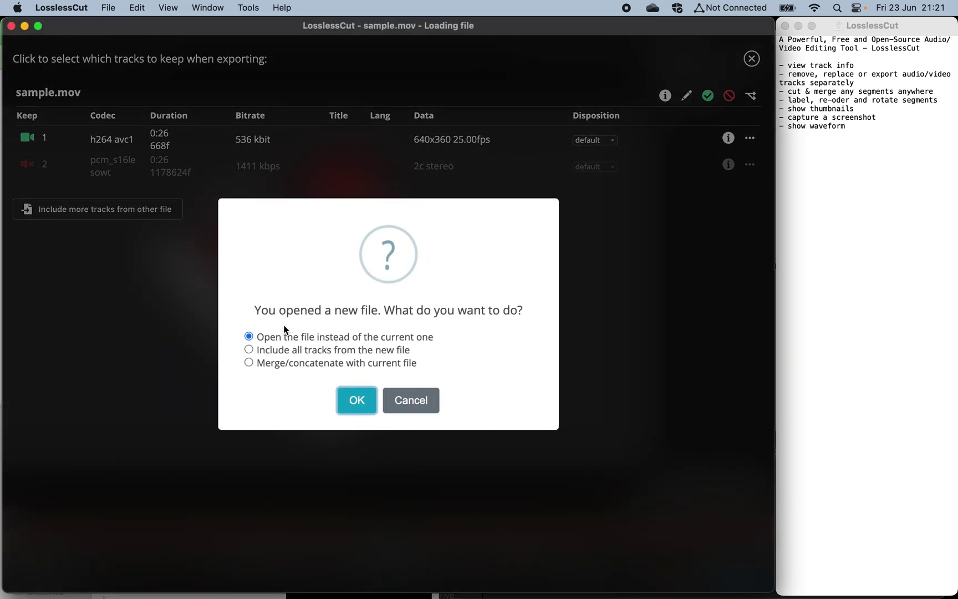
click(285, 355)
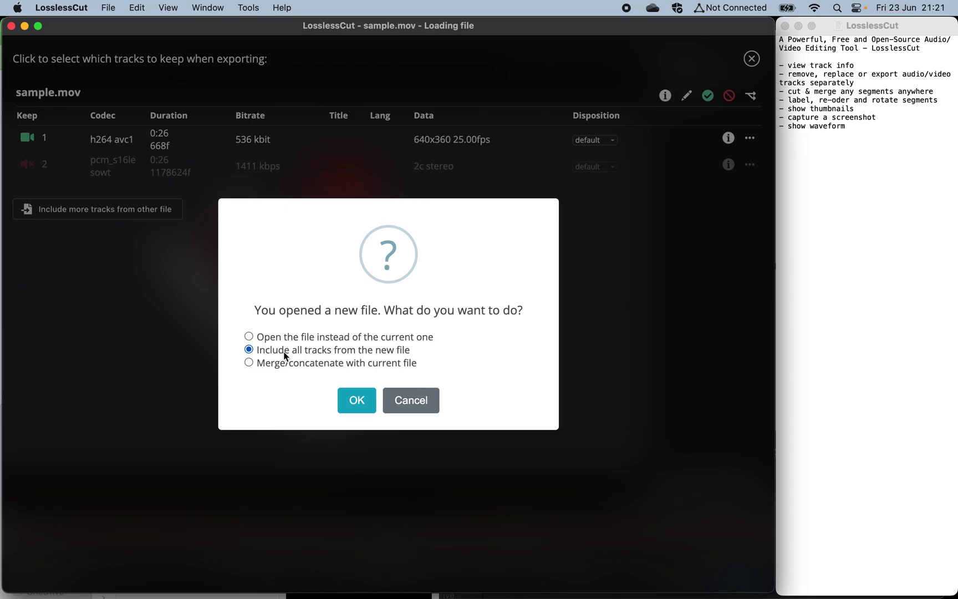
click(357, 400)
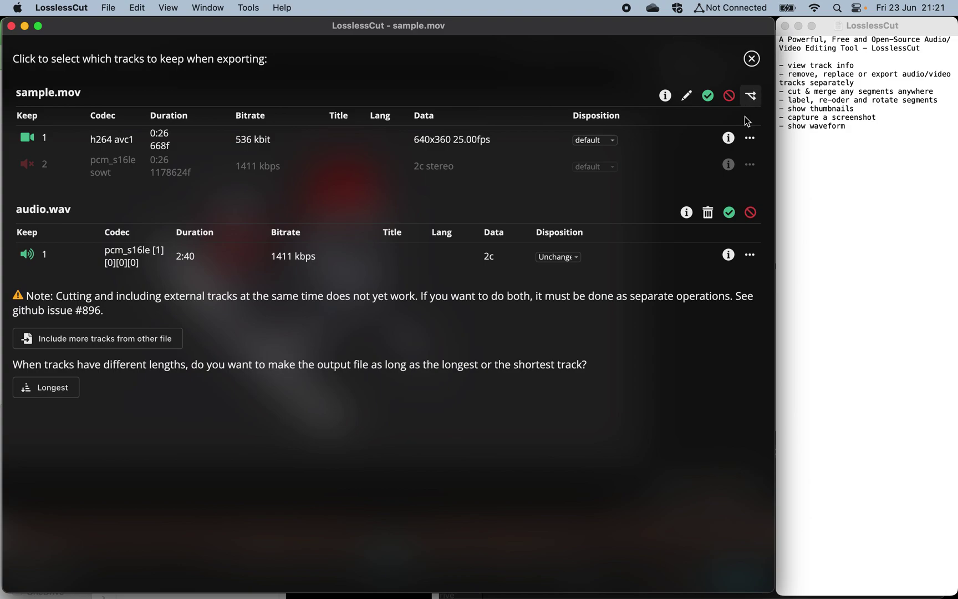
click(708, 213)
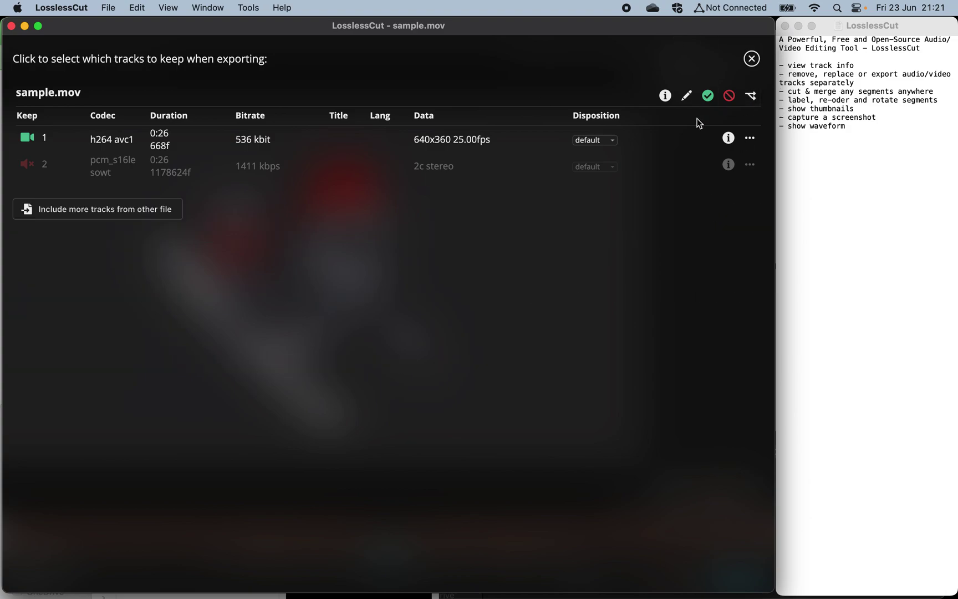
Keep audio track 2 for export, cancel the per-track export, and close the track list.
click(27, 164)
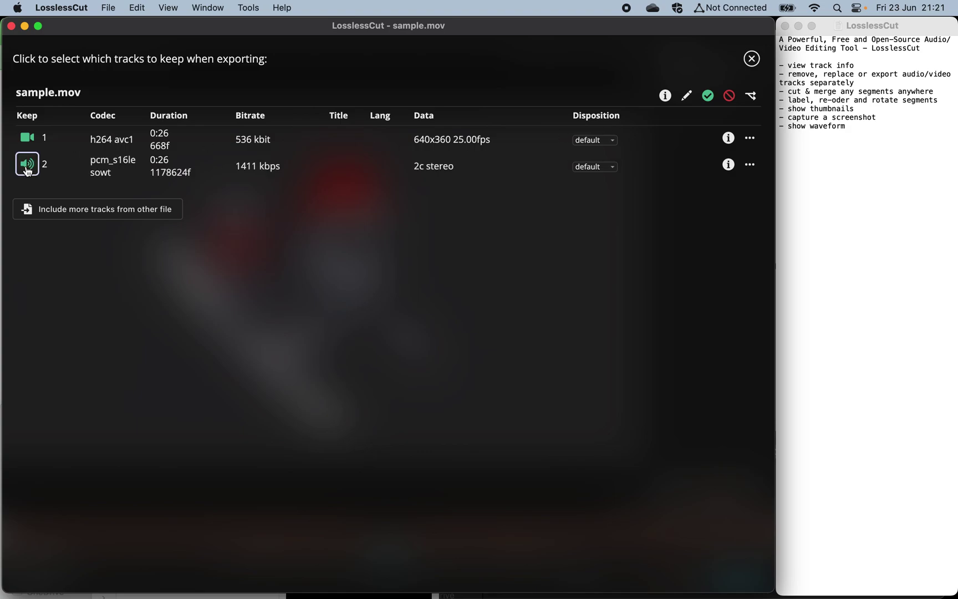
click(753, 97)
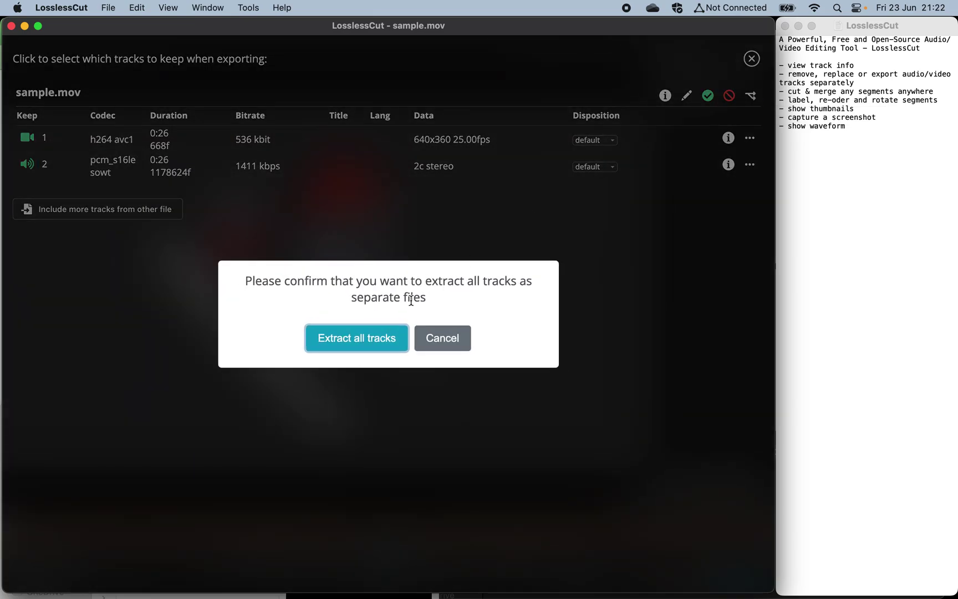
click(441, 346)
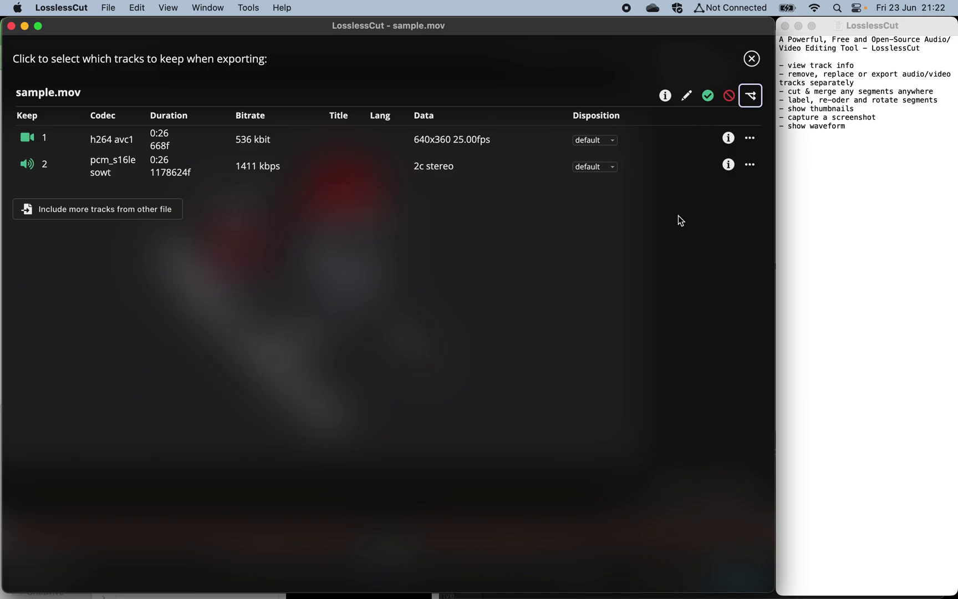
click(752, 59)
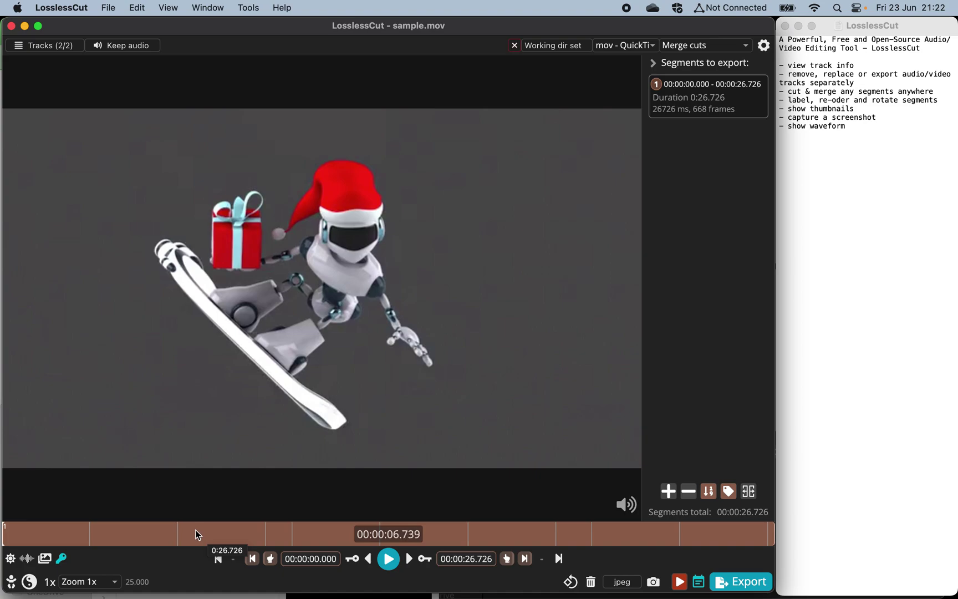
Create the first segment from 00:00:07.590 to 00:00:08.832.
click(193, 531)
click(221, 531)
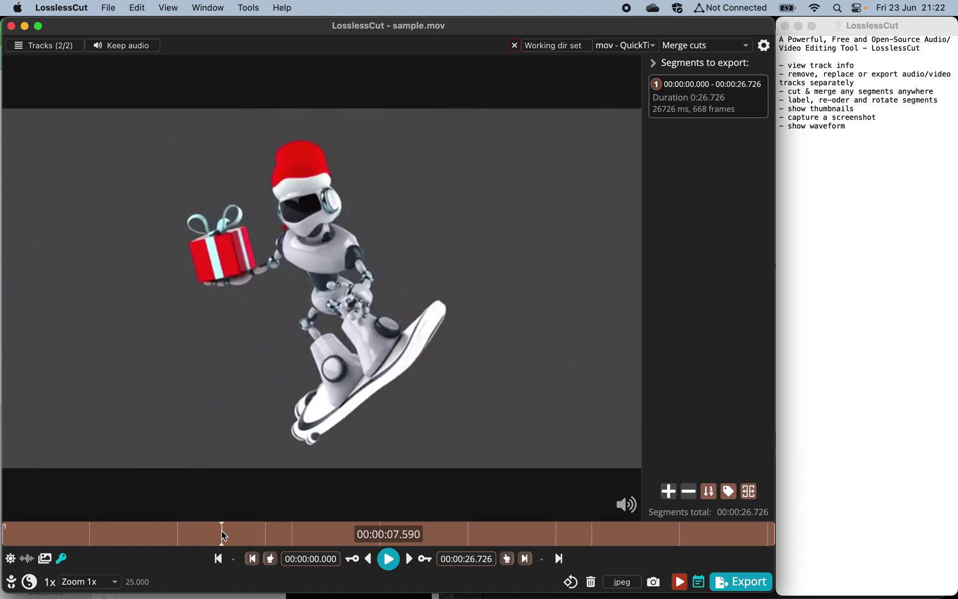
click(270, 559)
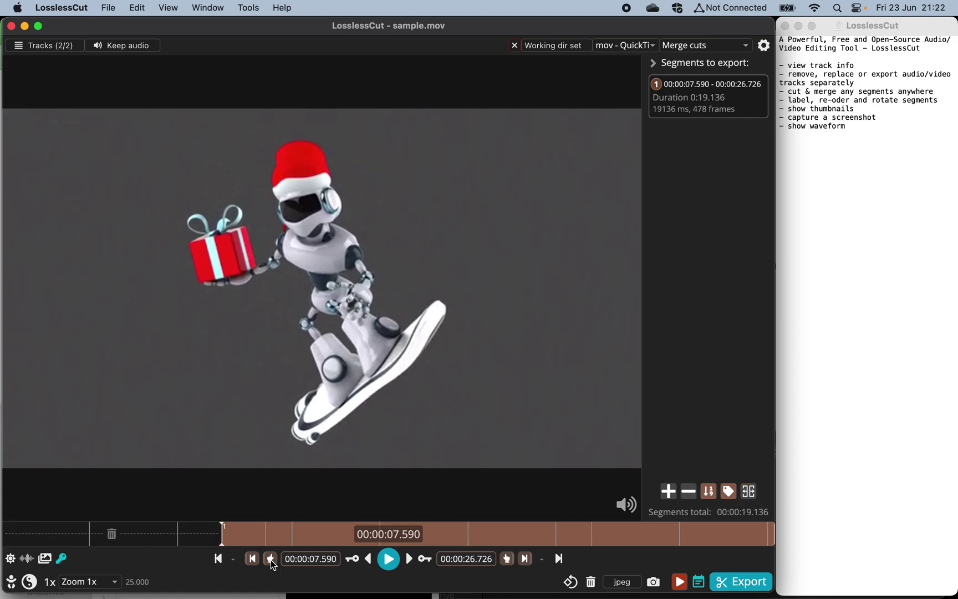
click(242, 536)
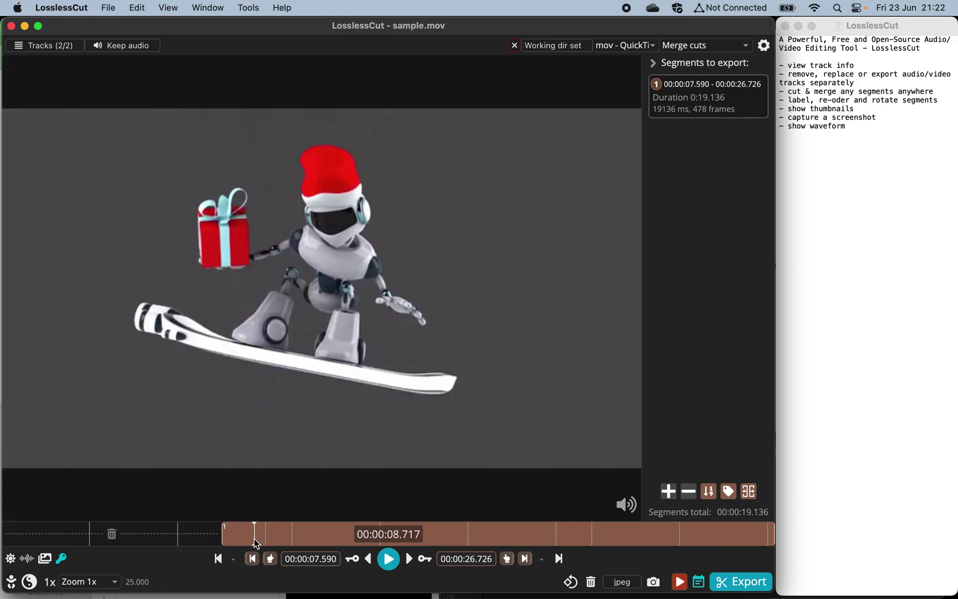
click(257, 539)
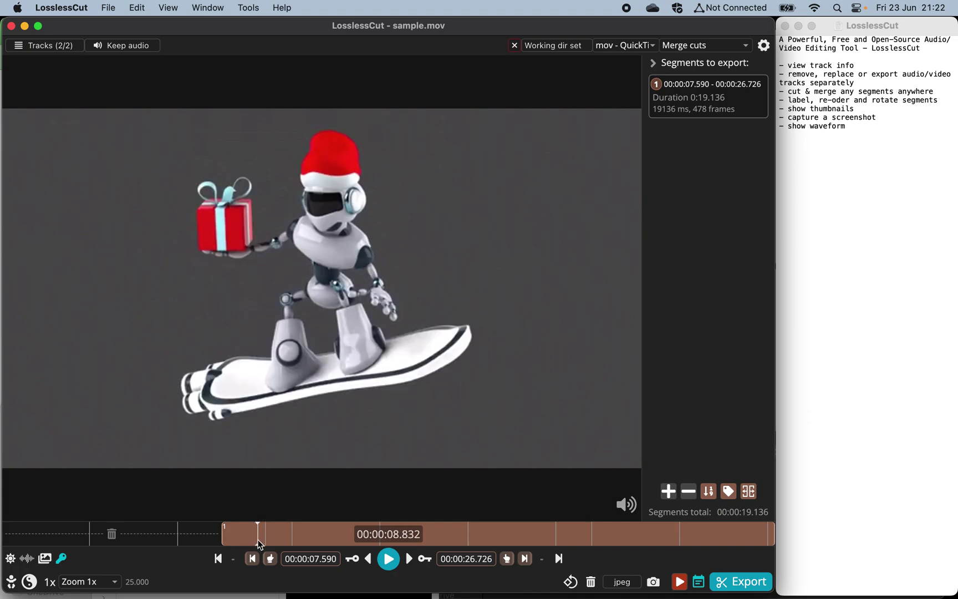
click(507, 559)
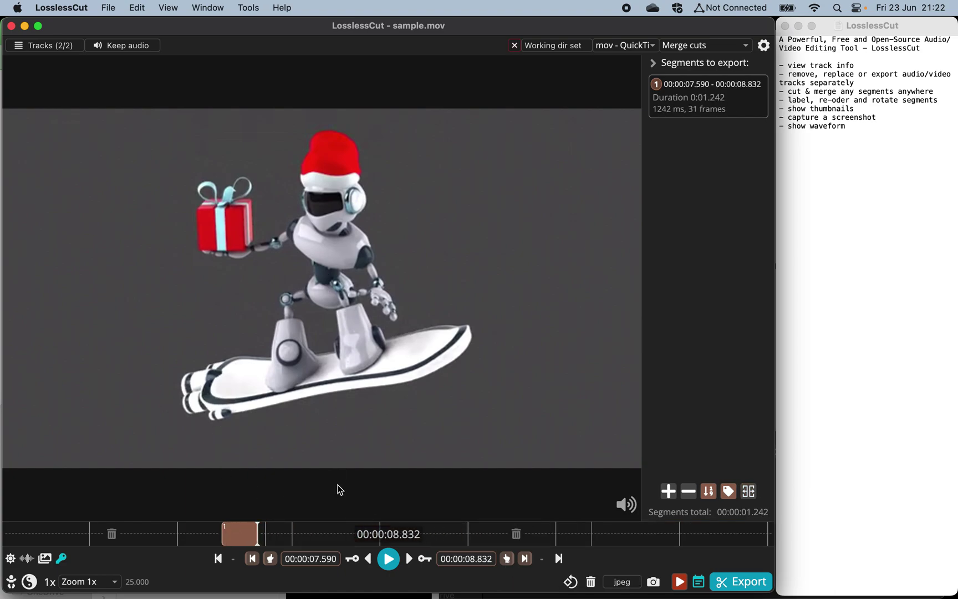
Create a second segment from 00:00:14.467 to 00:00:16.146 in the car scene.
click(421, 539)
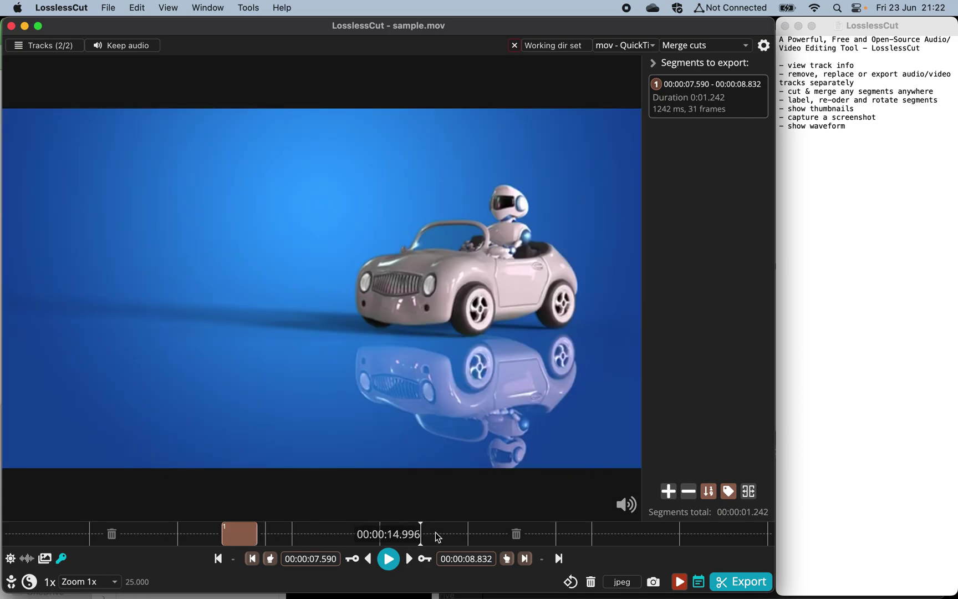
click(270, 559)
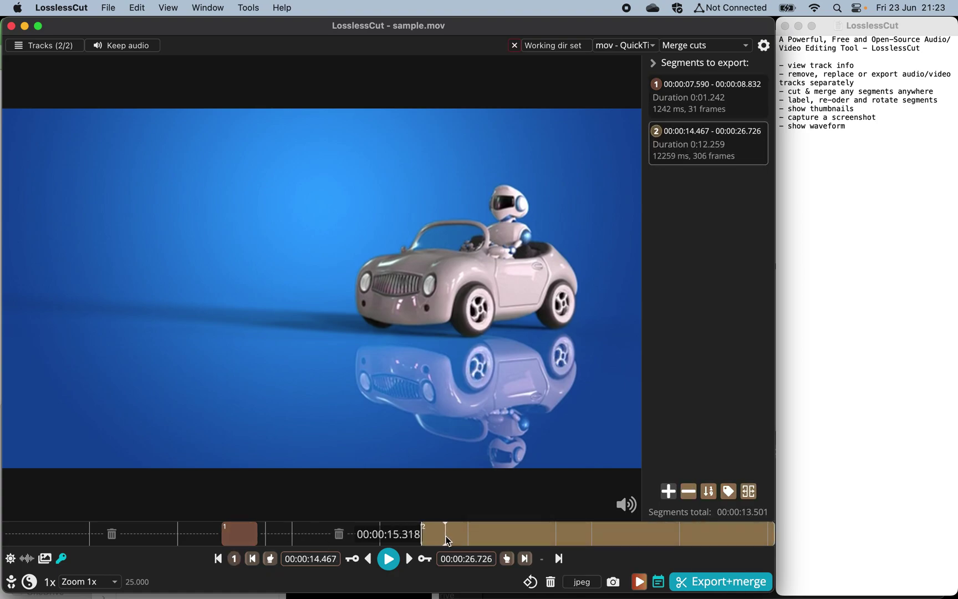
click(469, 536)
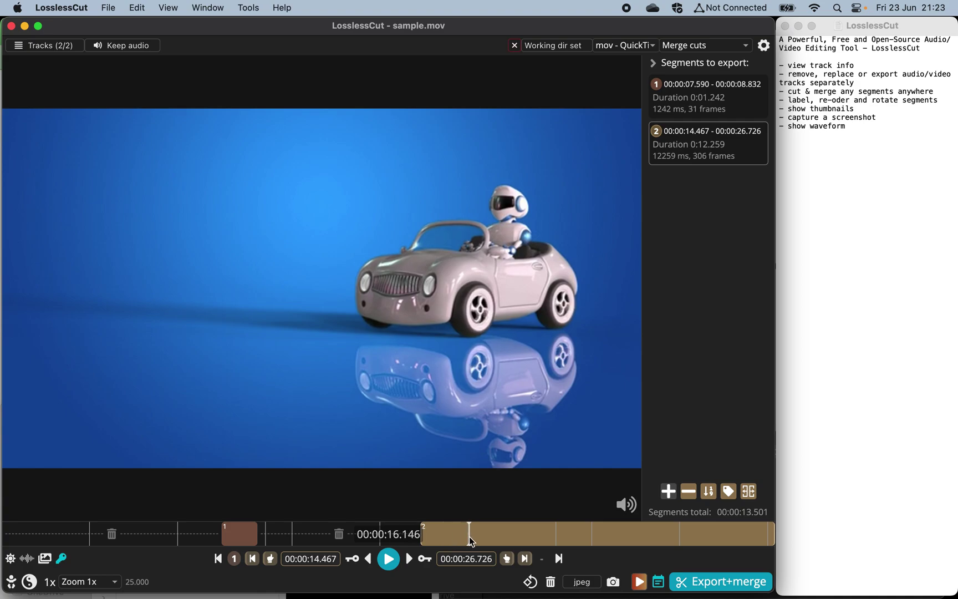
click(511, 557)
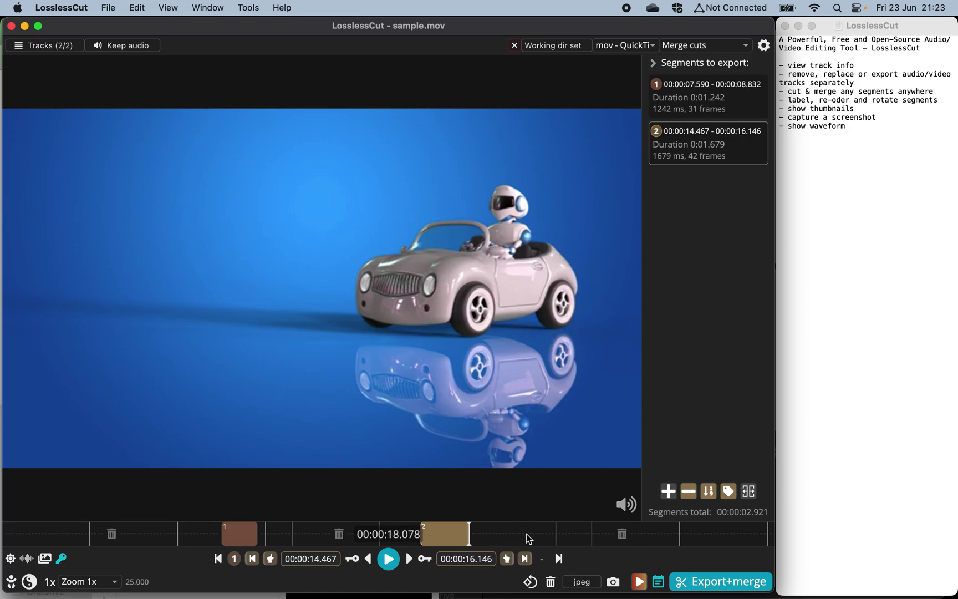
Create a third segment from 00:00:22.310 to 00:00:23.115 in the robot-with-laptop scene.
click(540, 538)
drag(563, 542, 646, 541)
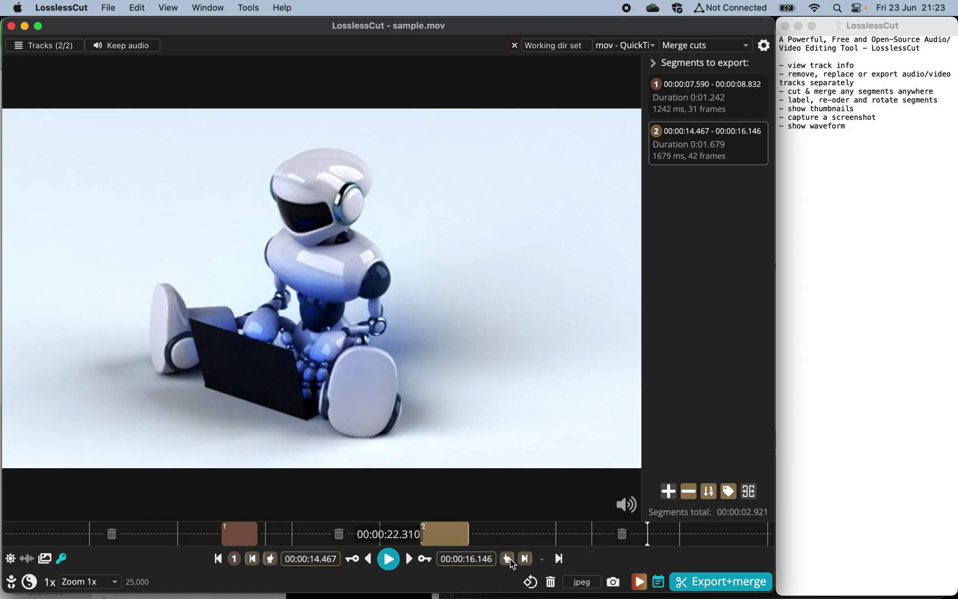
click(270, 558)
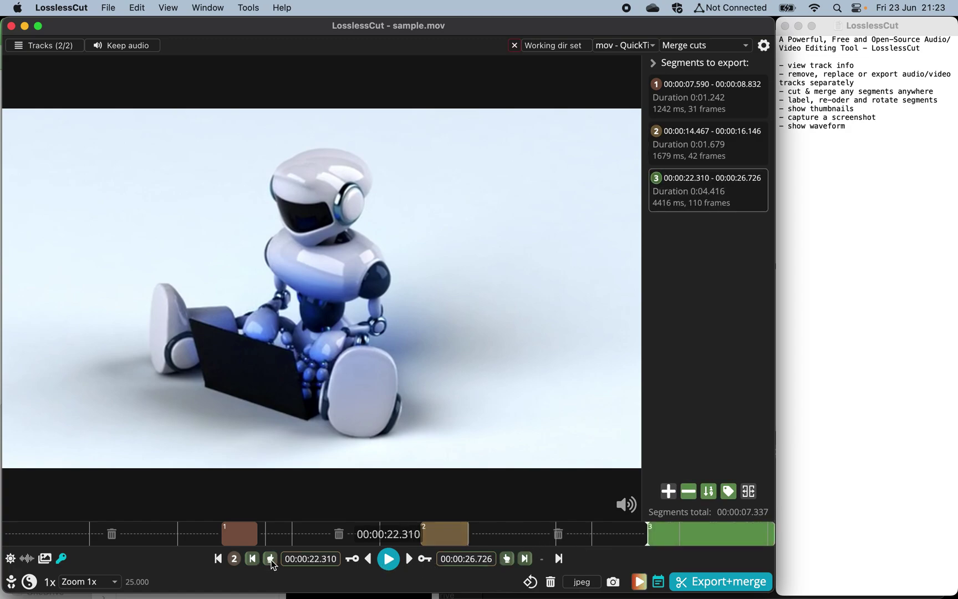
click(670, 534)
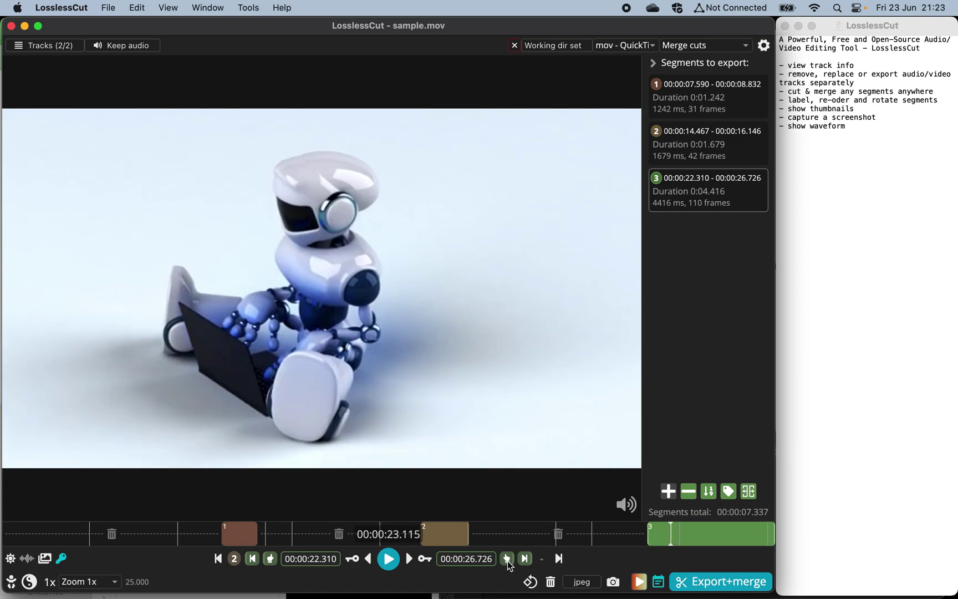
click(508, 559)
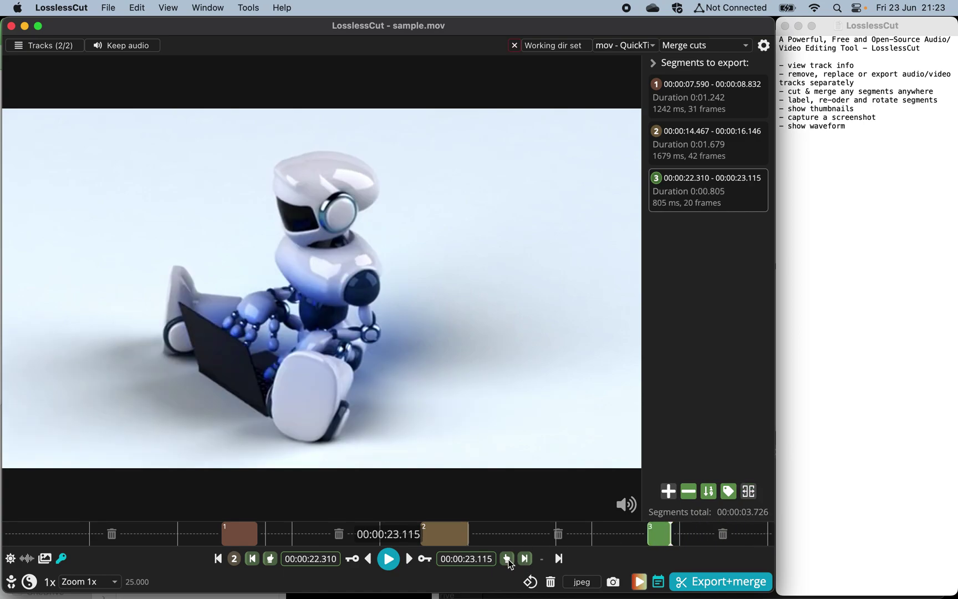
mouse_move(690, 95)
mouse_move(692, 144)
Export the three segments merged into one MOV and reveal the file in Finder.
click(711, 582)
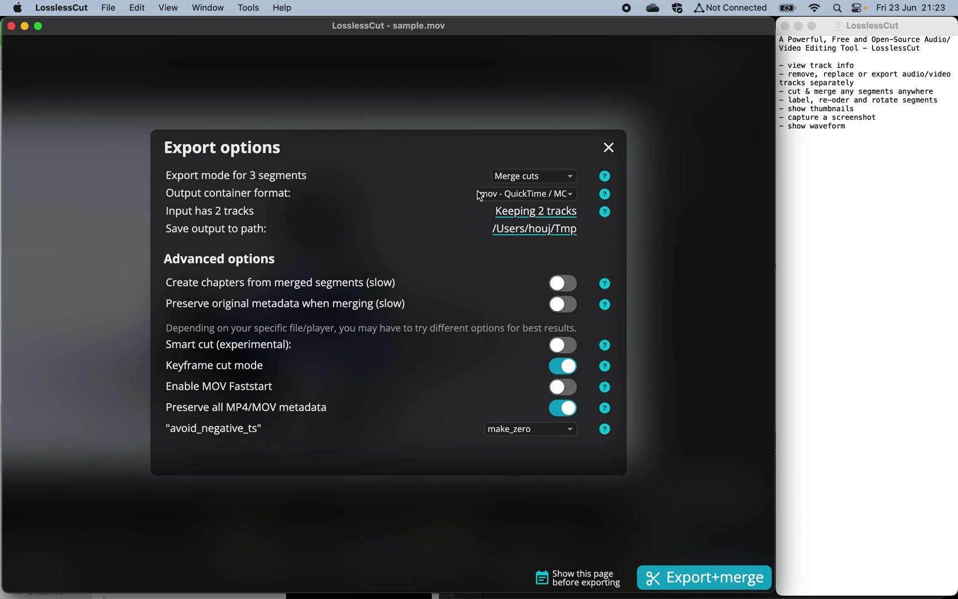
click(672, 578)
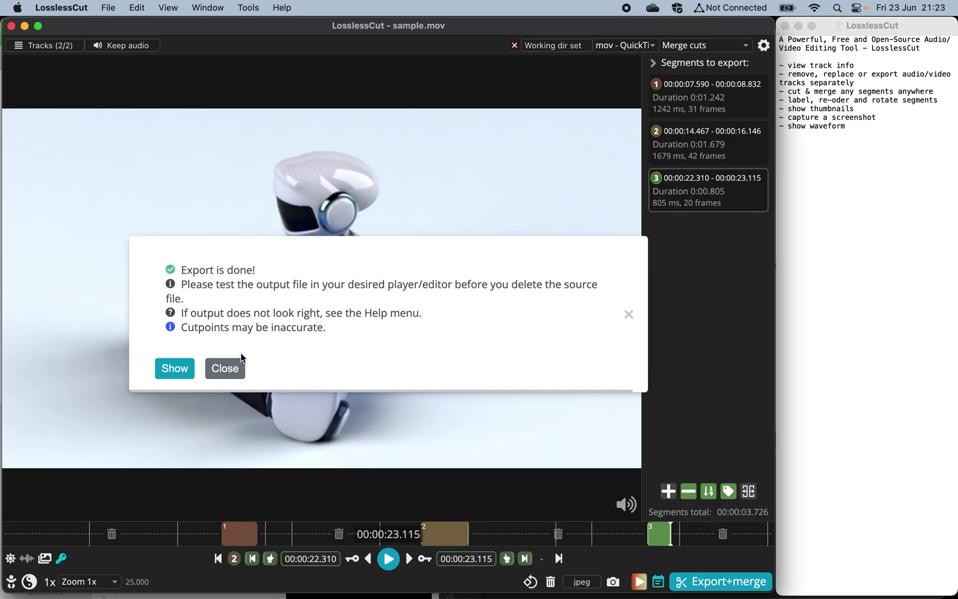
click(172, 370)
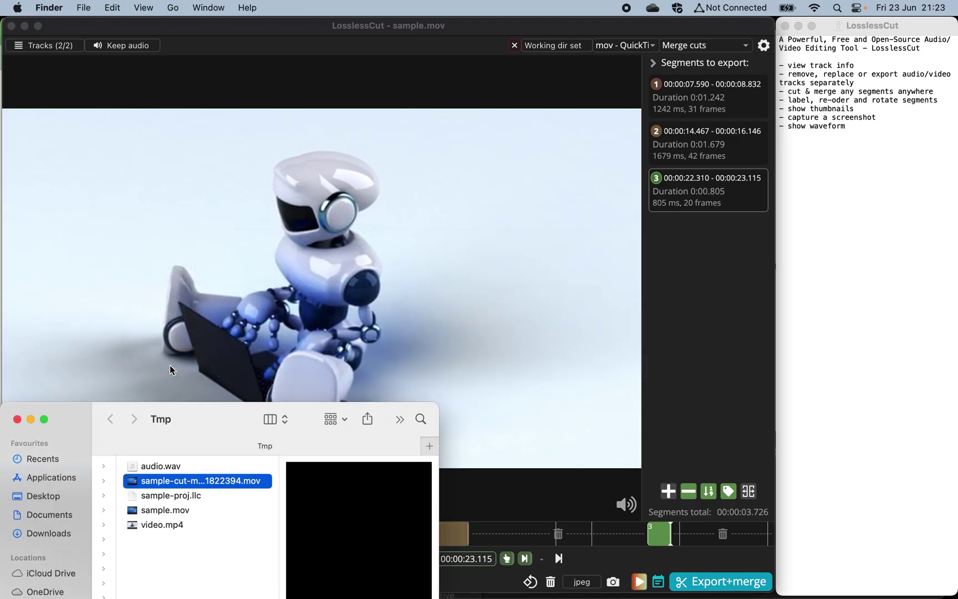
Open sample-cut-merged-1687551822394.mov from the Tmp folder in QuickTime Player.
double_click(189, 480)
click(248, 224)
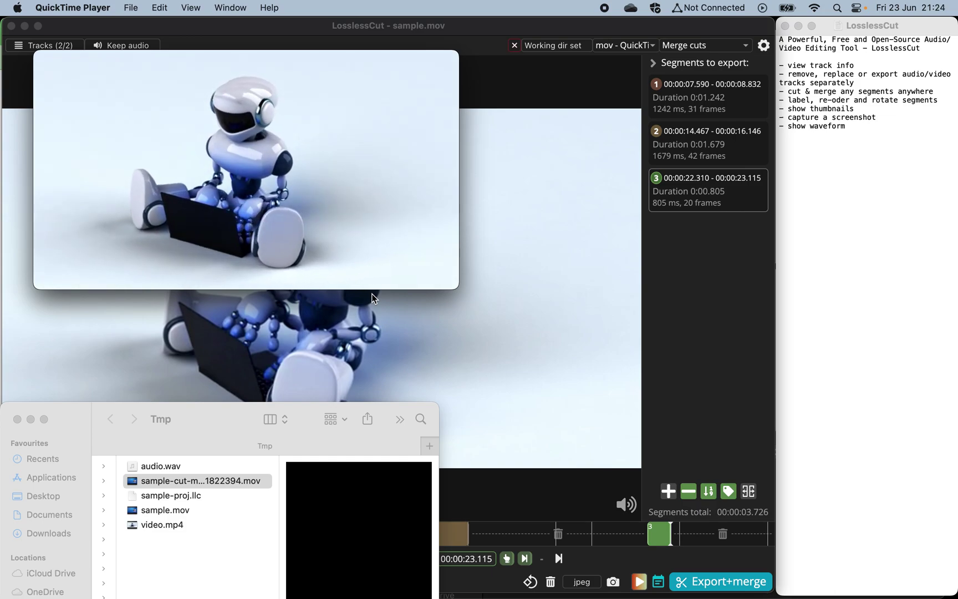
Close the QuickTime playback window and bring the LosslessCut sample.mov project back to front.
mouse_move(307, 212)
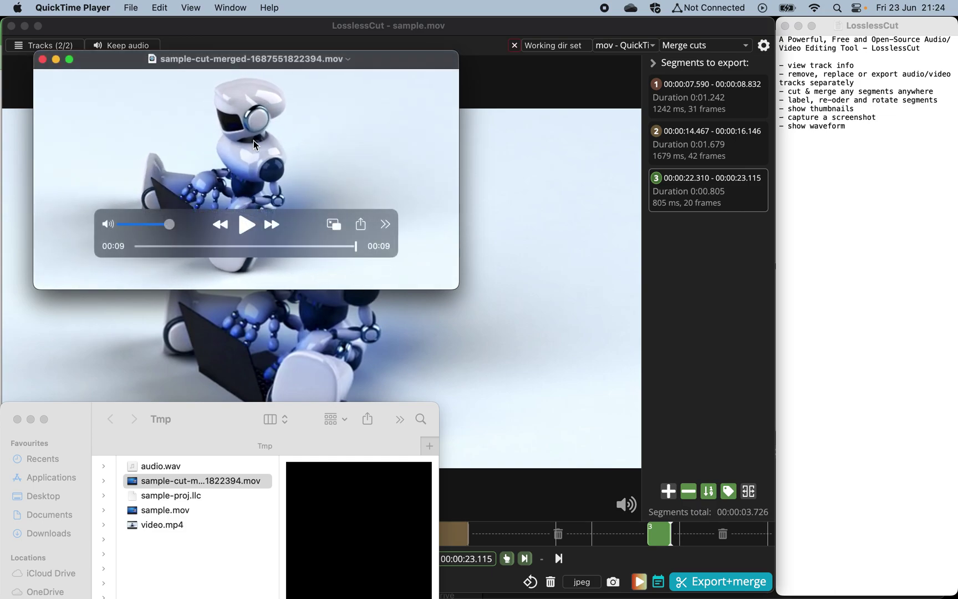
click(42, 59)
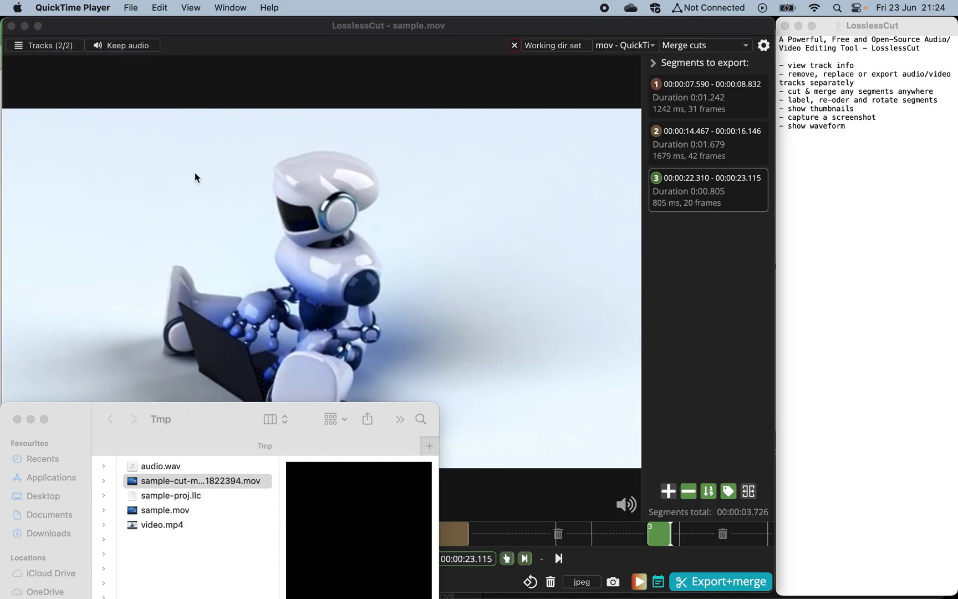
click(681, 329)
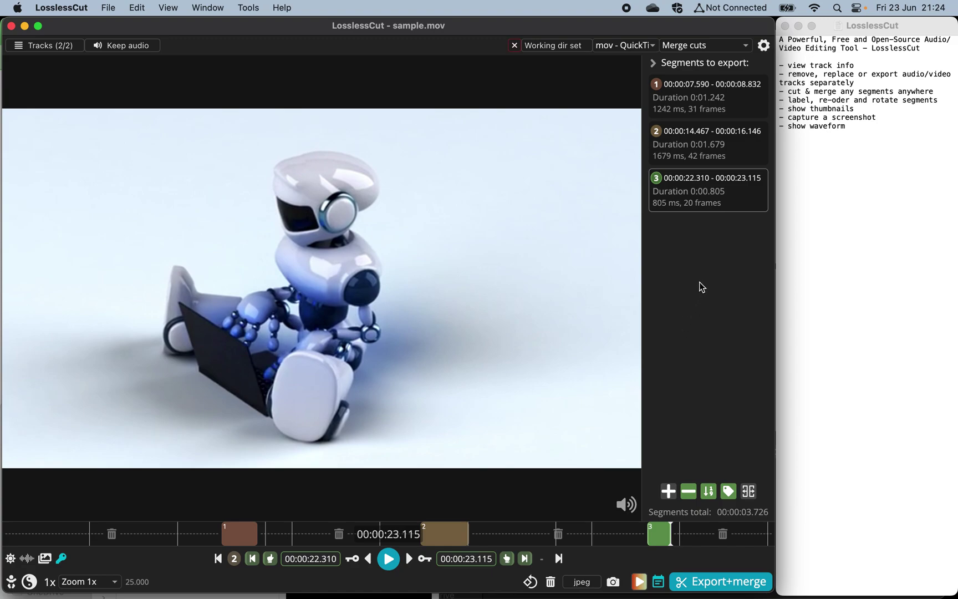
Label segment 3 'cool' and segment 2 'wow'.
mouse_move(693, 188)
click(729, 491)
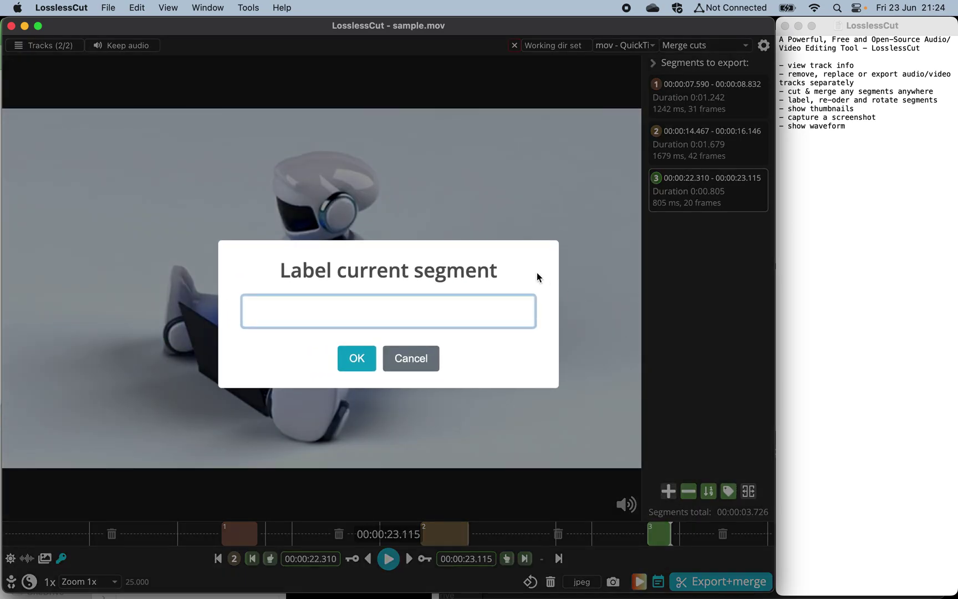
text(cool)
key(Return)
click(676, 151)
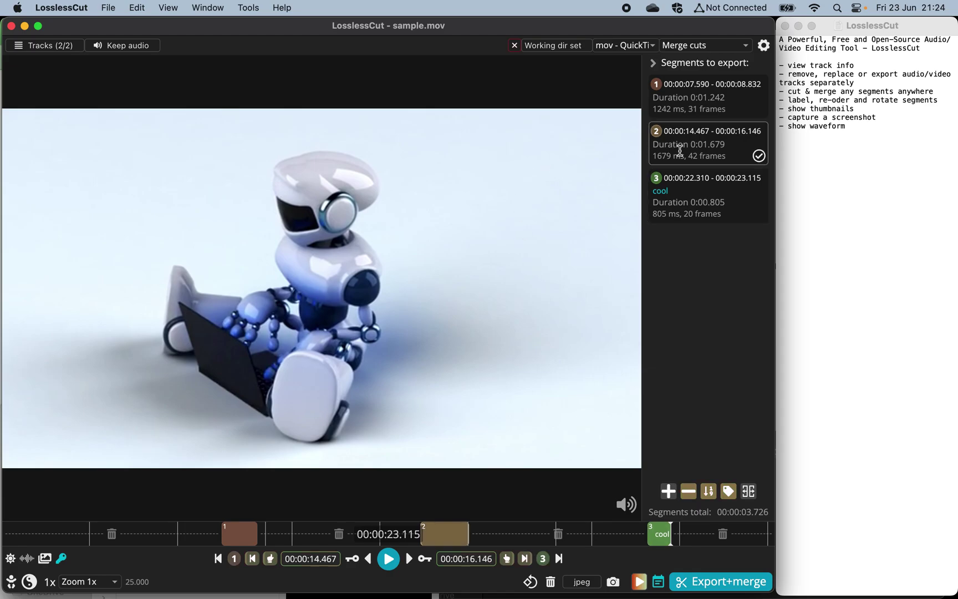
click(730, 489)
text(wow)
key(Return)
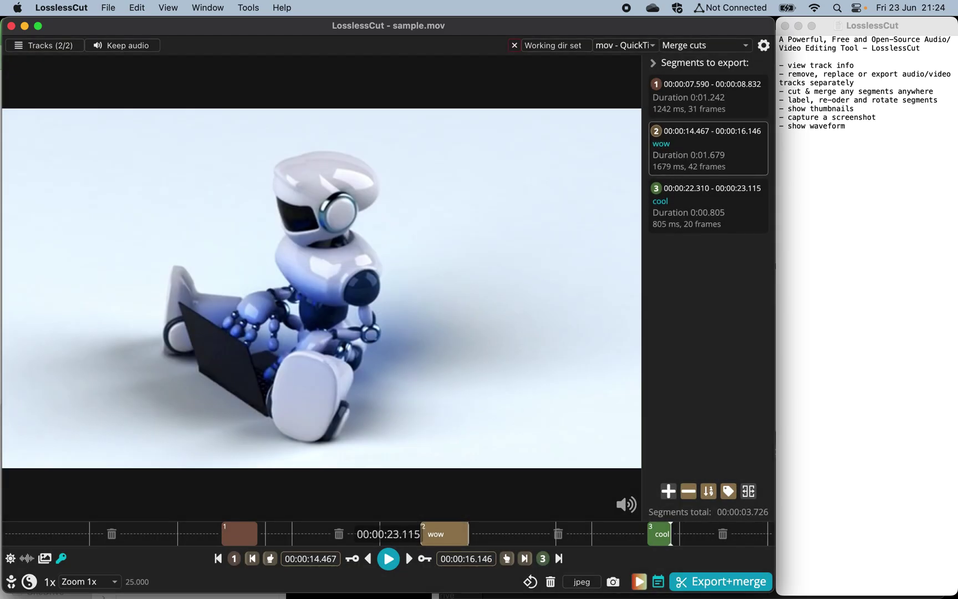
Label segment 1 'fantastic' and drag the cool segment to the top of the order.
click(677, 92)
click(728, 490)
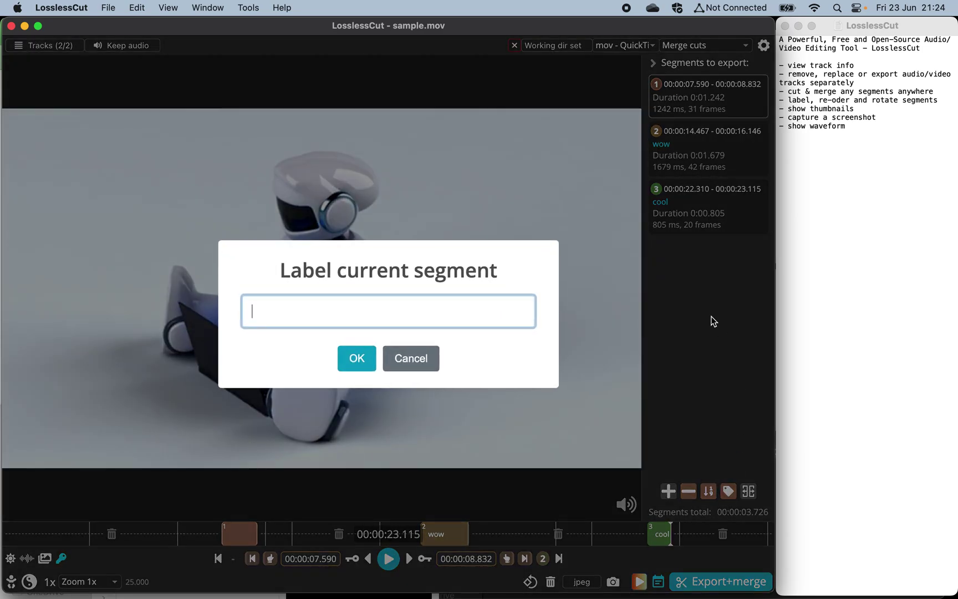
text(fantastic)
key(Return)
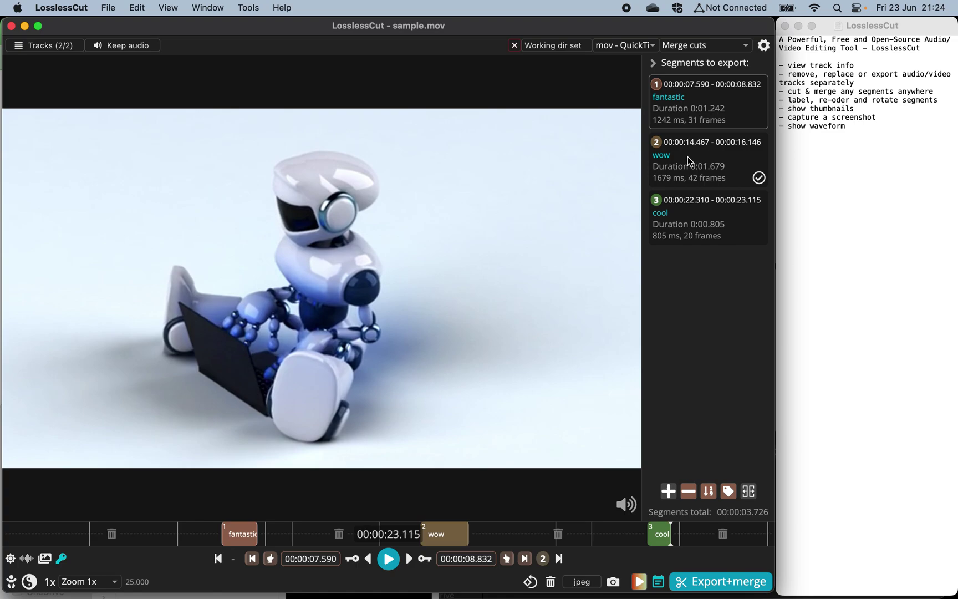
drag(676, 227, 675, 78)
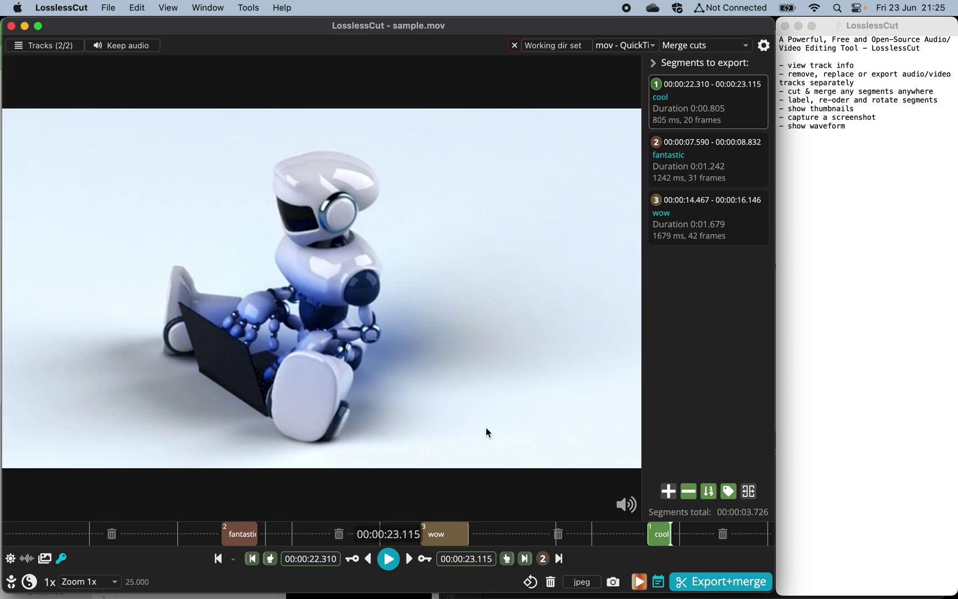
click(531, 581)
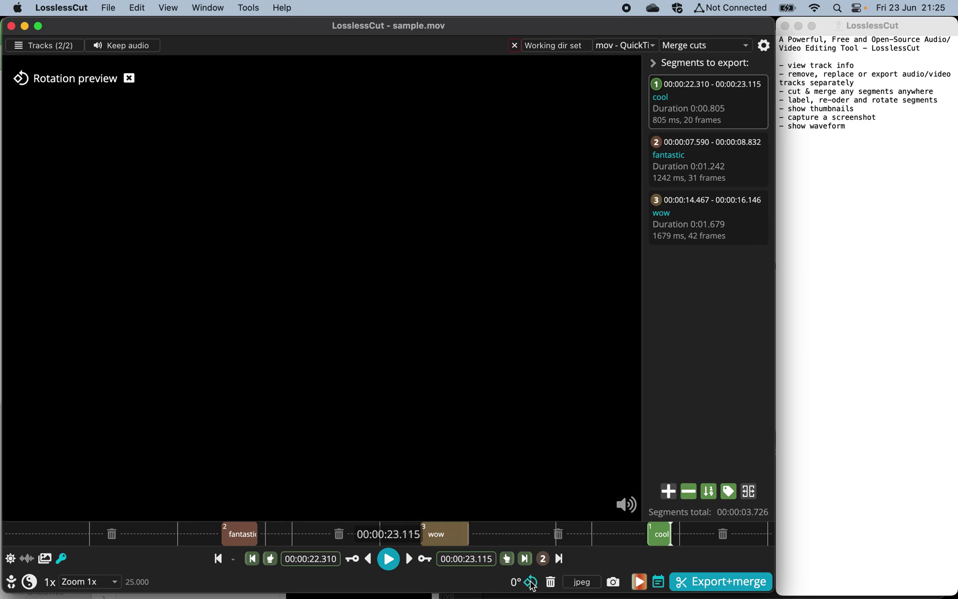
click(530, 582)
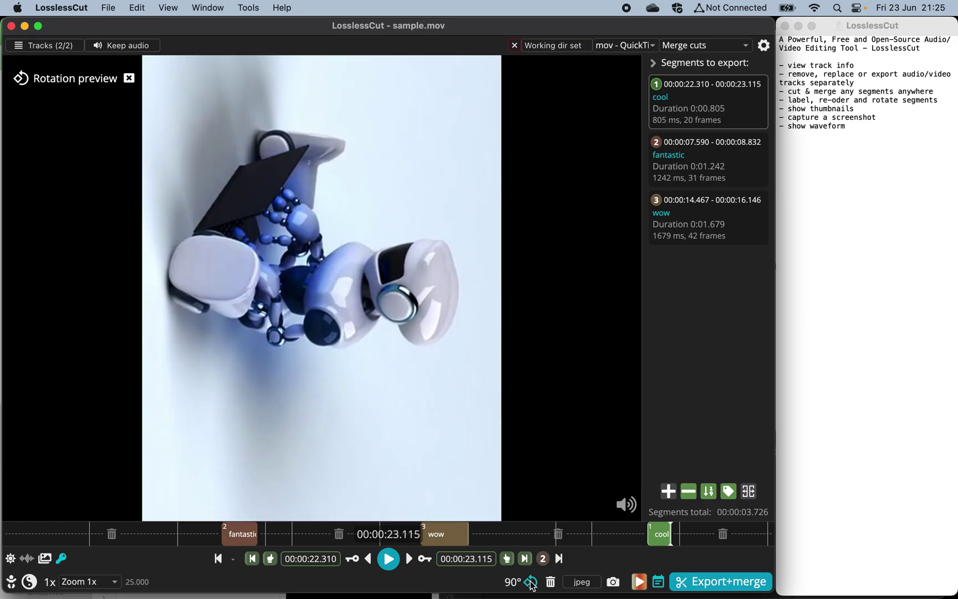
click(530, 581)
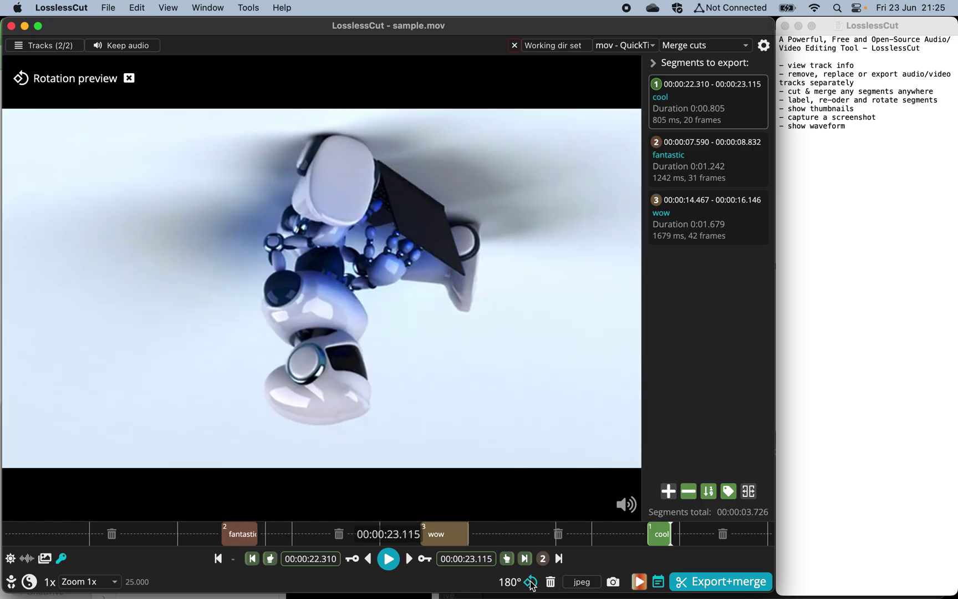
click(530, 582)
click(530, 582)
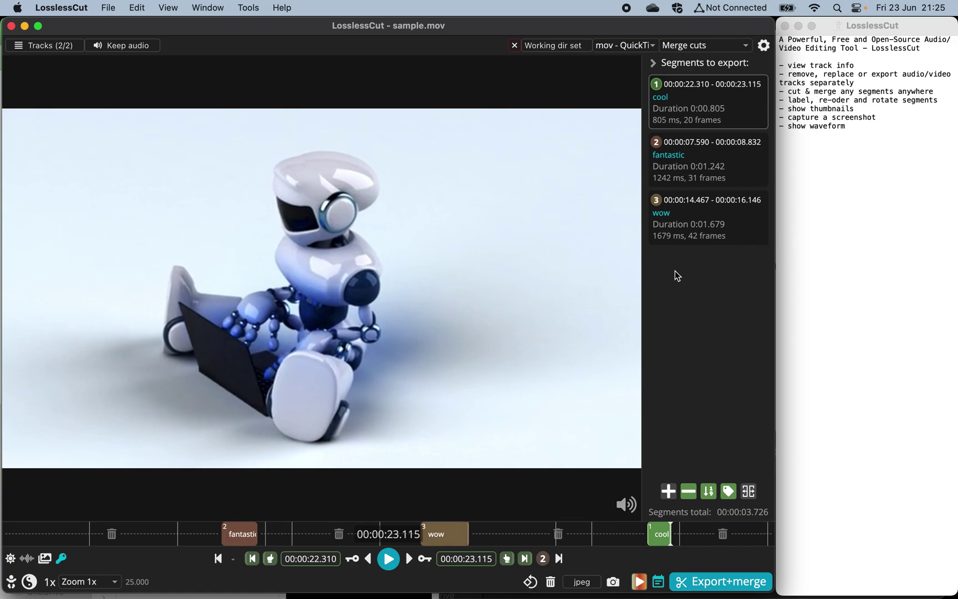
Turn on video thumbnails, go to the gift-holding robot frame at 00:00:06.325, and capture a JPEG screenshot.
click(45, 557)
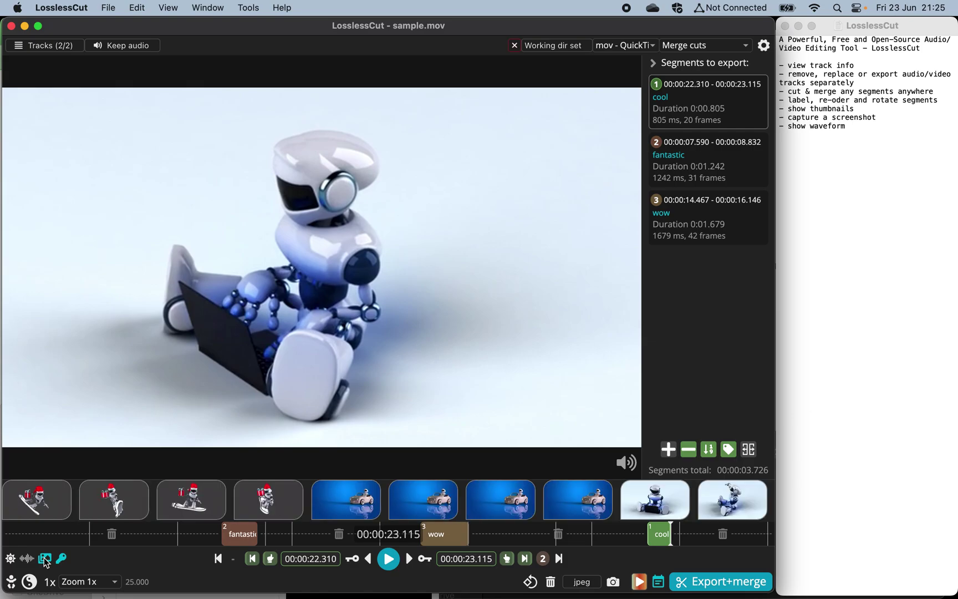
click(111, 503)
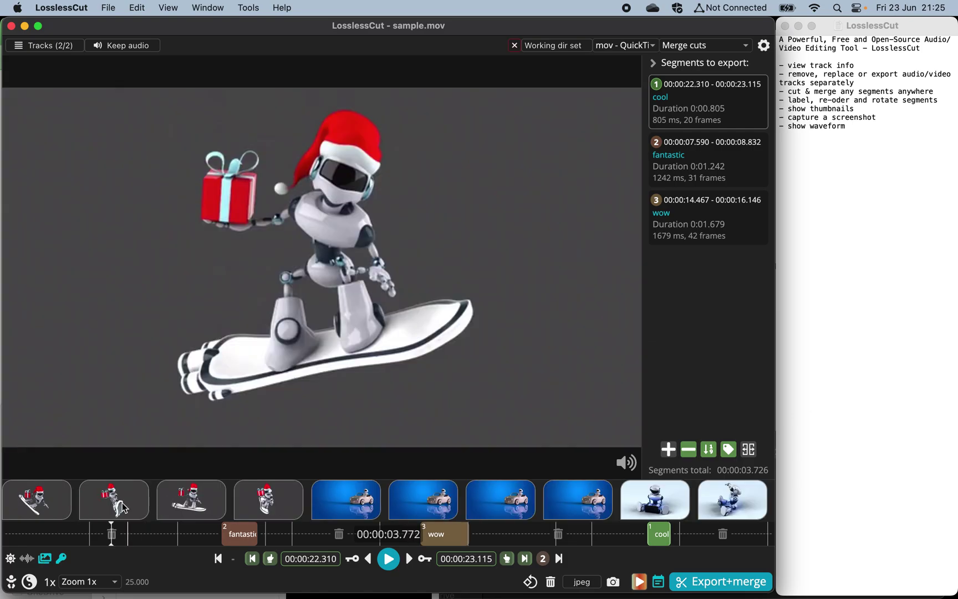
click(182, 499)
click(668, 502)
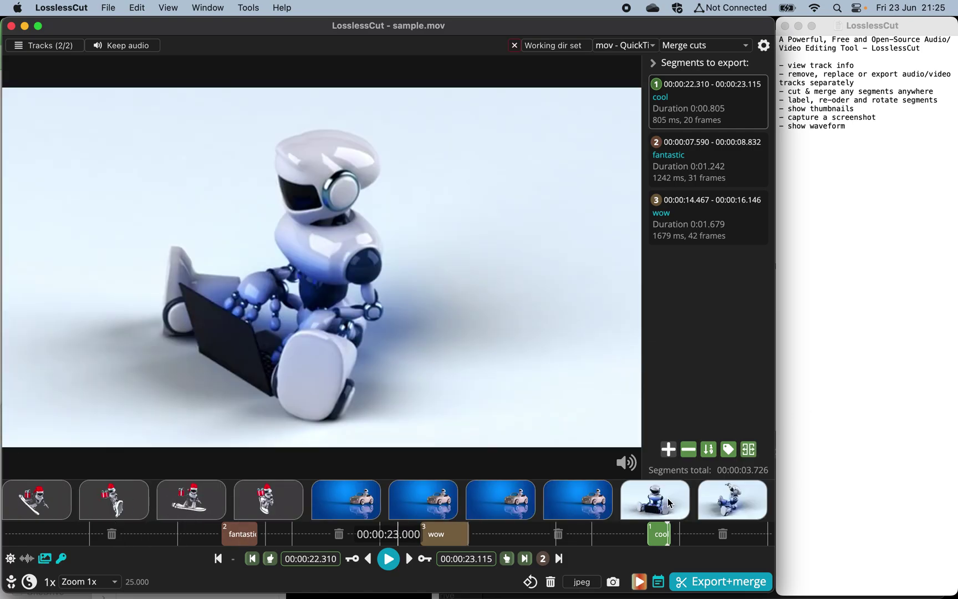
click(578, 502)
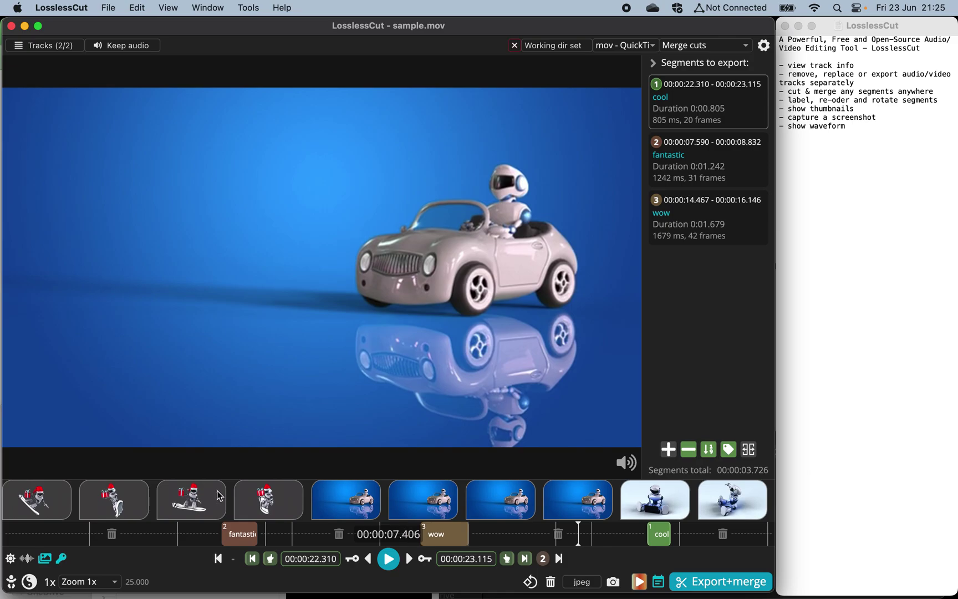
click(186, 504)
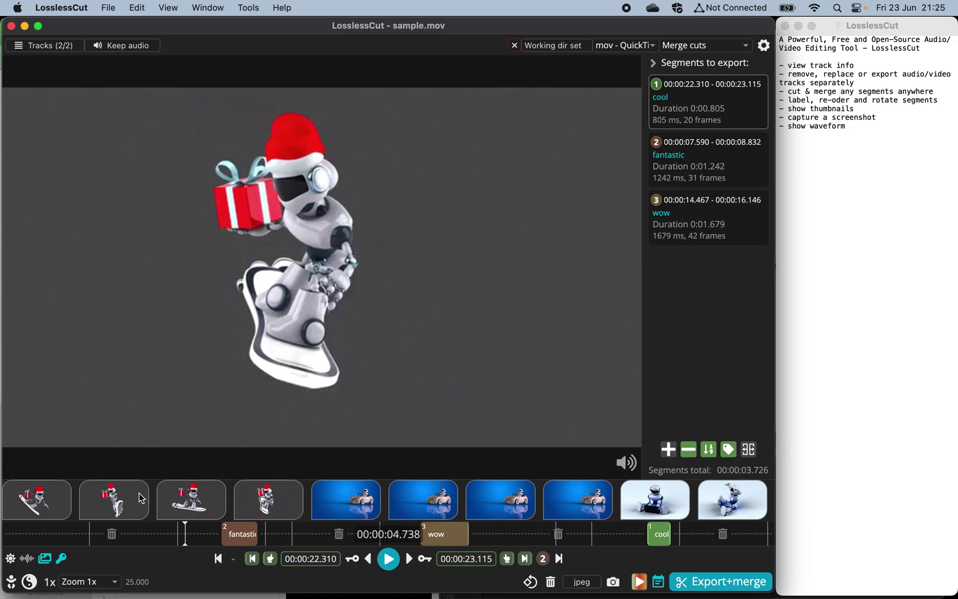
click(614, 579)
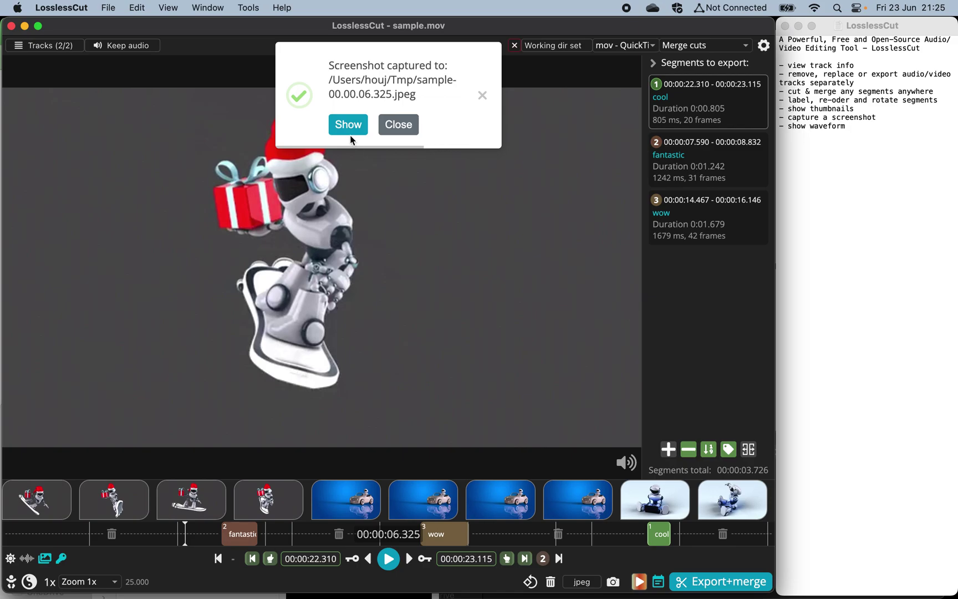
Open sample-00.00.06.325.jpeg from the Tmp folder in Preview, then close it and return to LosslessCut.
click(346, 126)
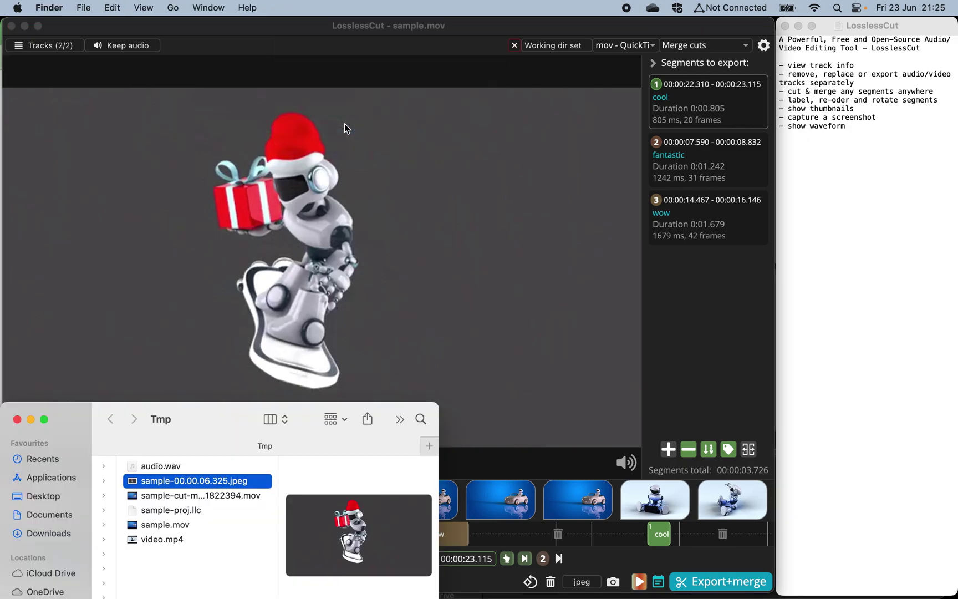
double_click(191, 486)
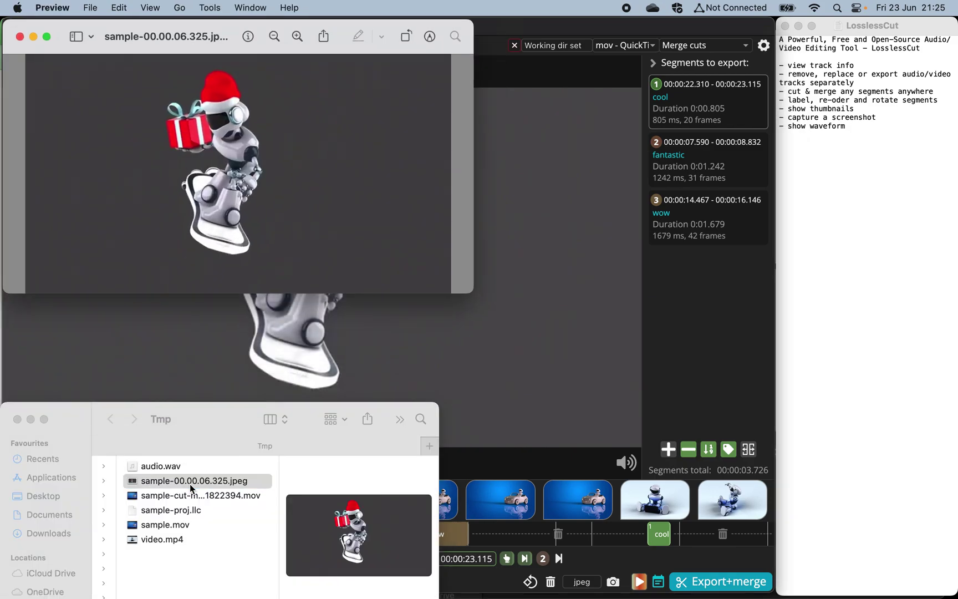
click(20, 37)
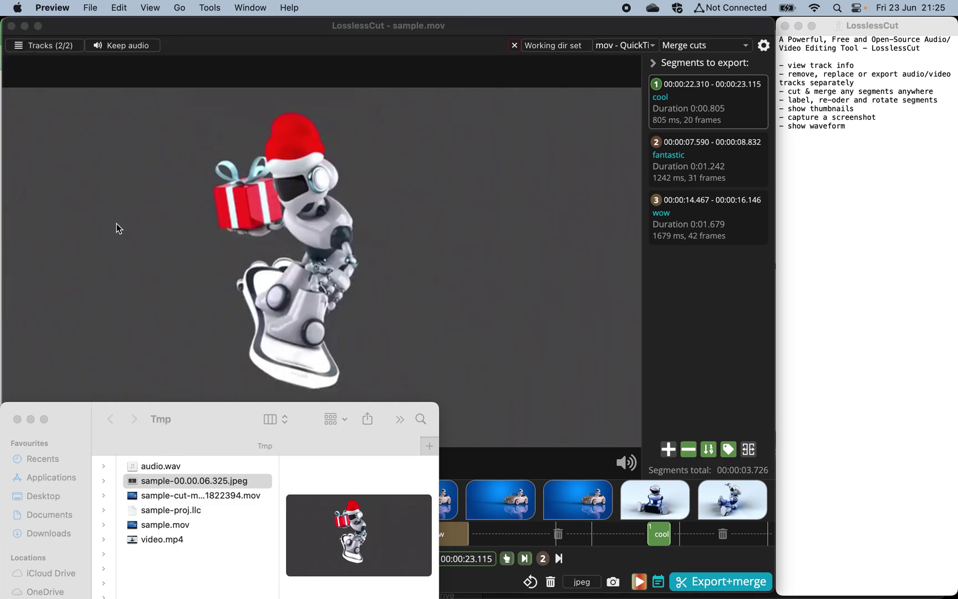
click(125, 212)
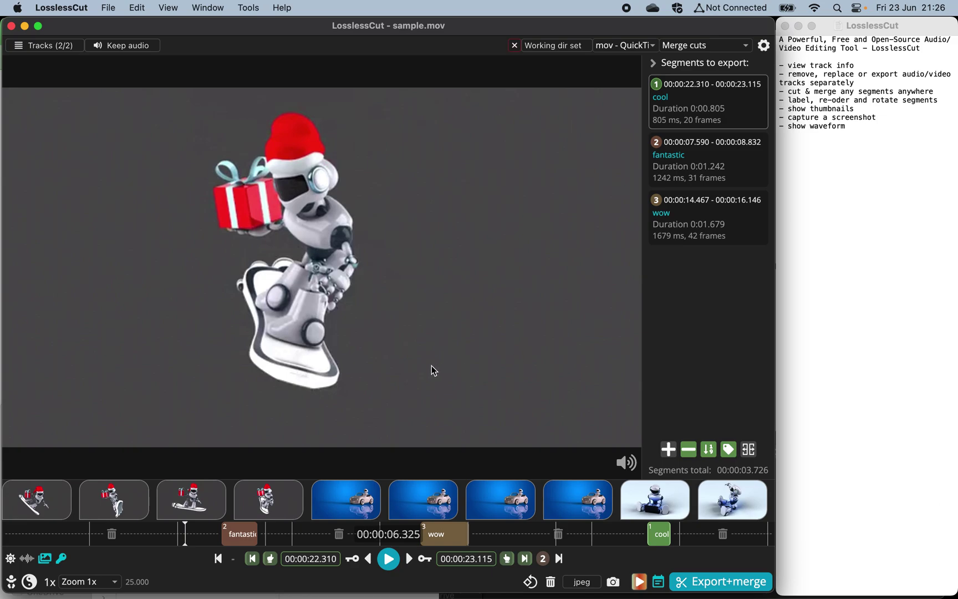
Hide the thumbnail strip and show the audio waveform enlarged in the main view.
click(47, 559)
click(28, 560)
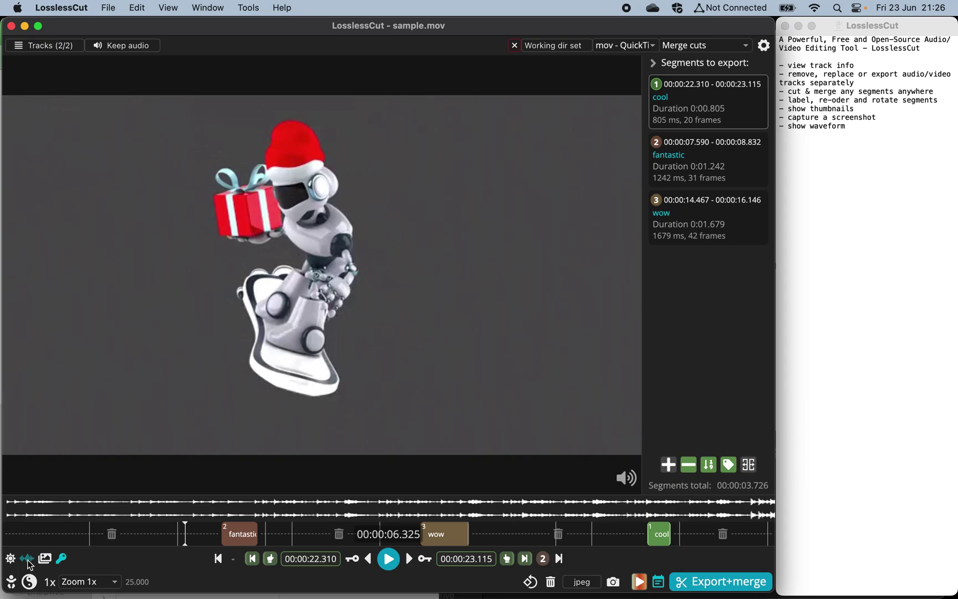
click(29, 563)
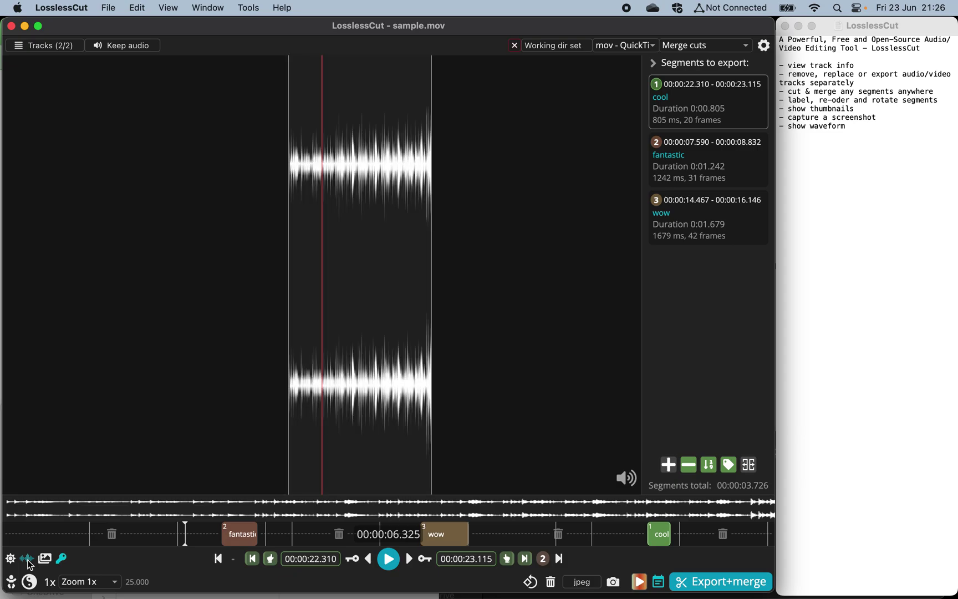
Inspect a later part of the waveform, then turn the waveform off to show the video.
click(504, 522)
scroll(519, 513, down, 5)
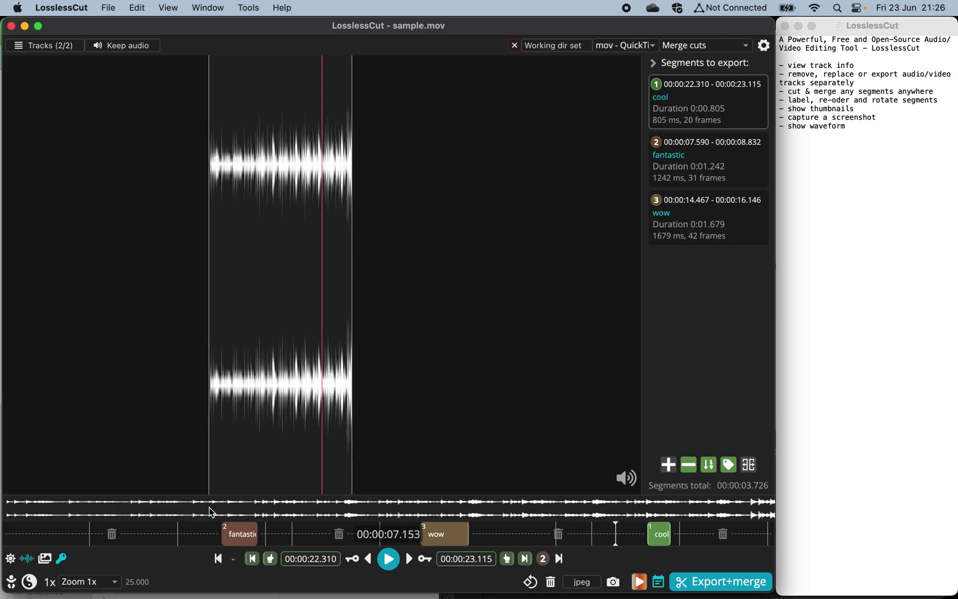
click(26, 558)
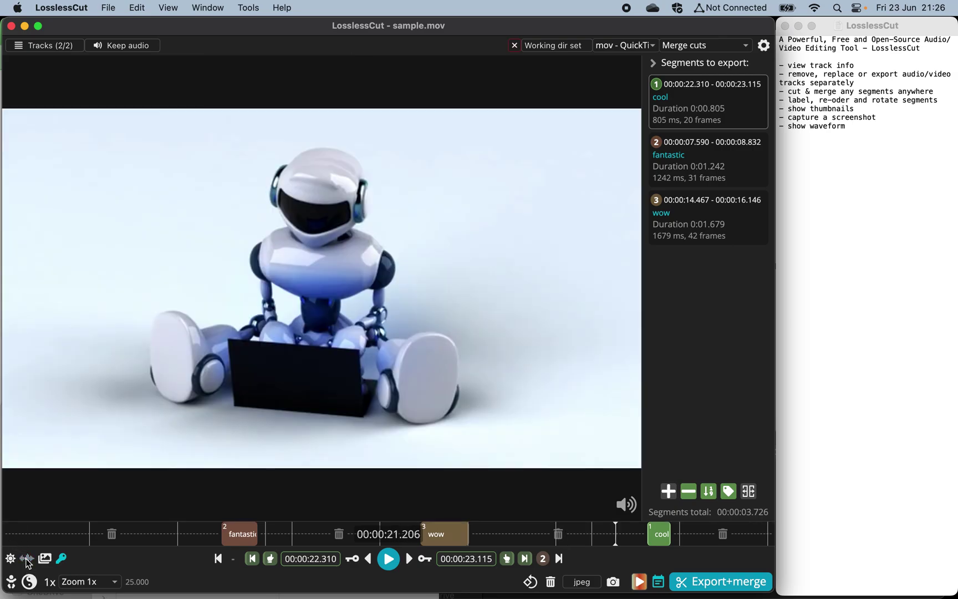